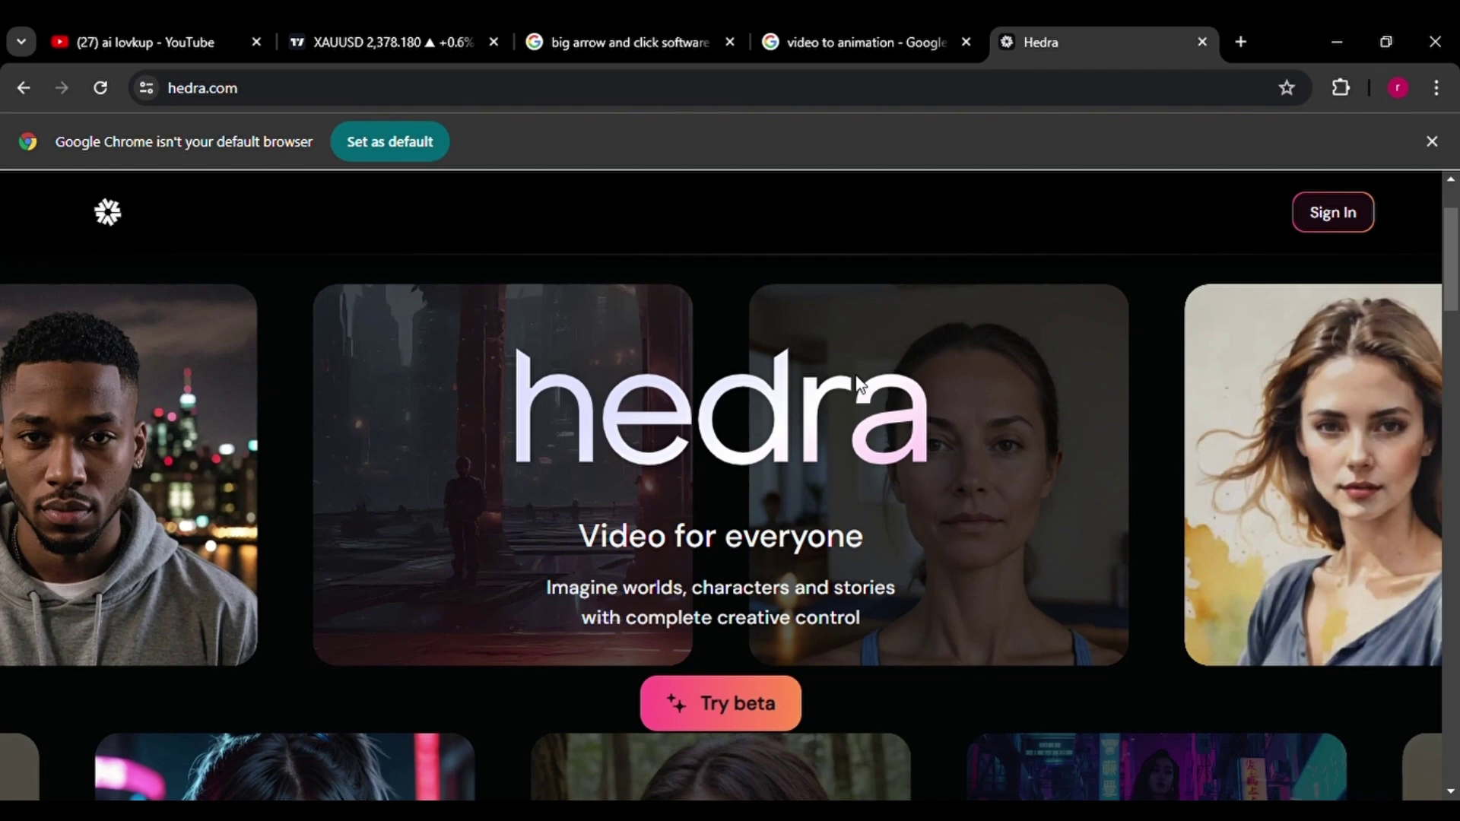
{"action": "scroll", "coordinate": [858, 386], "scroll_direction": "down", "scroll_amount": 1}
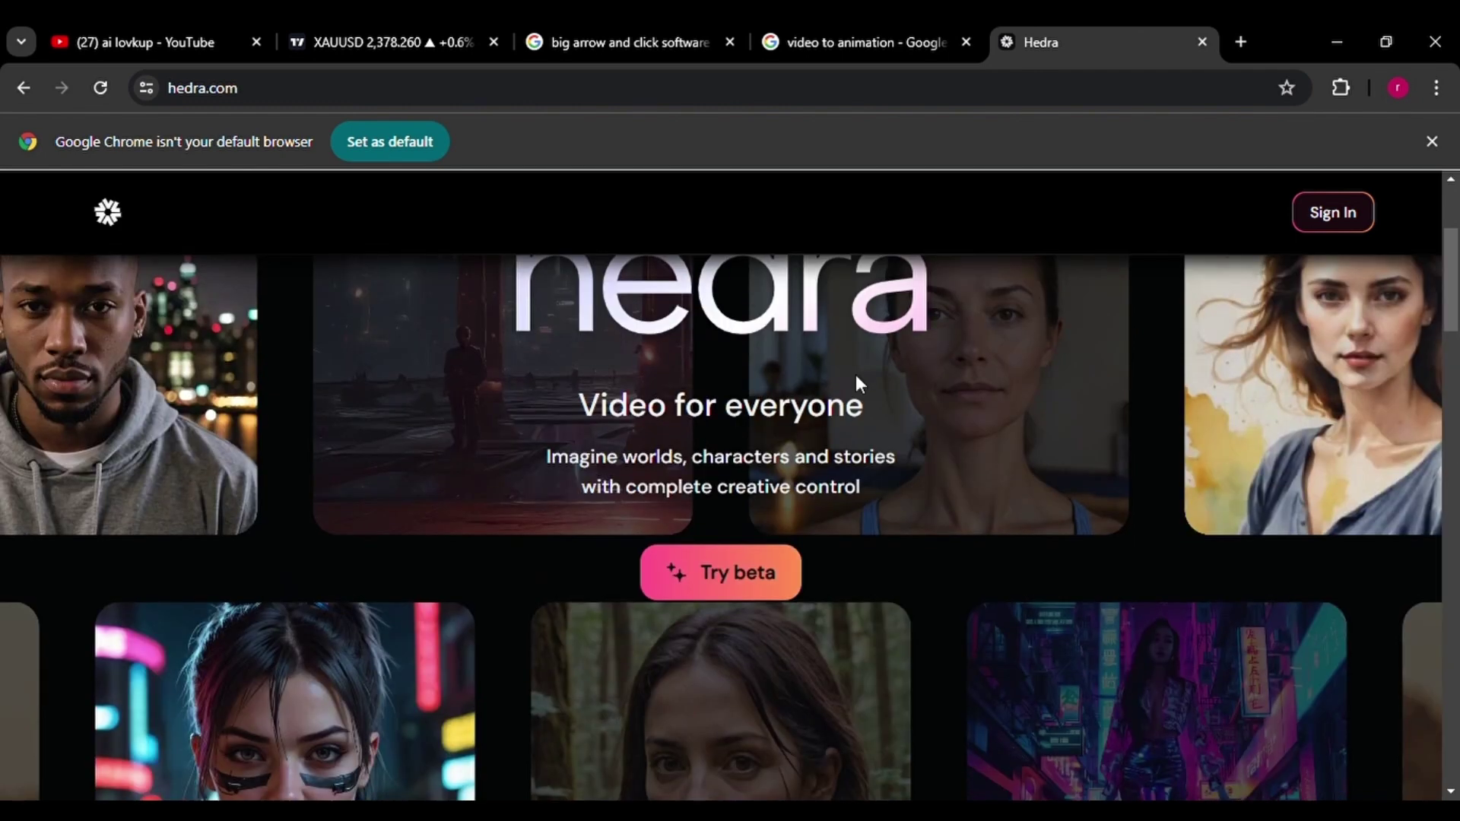
Step: Open the Hedra beta and sign in to the character studio with the Rivorm welcome speech
{"action": "left_click", "coordinate": [707, 576]}
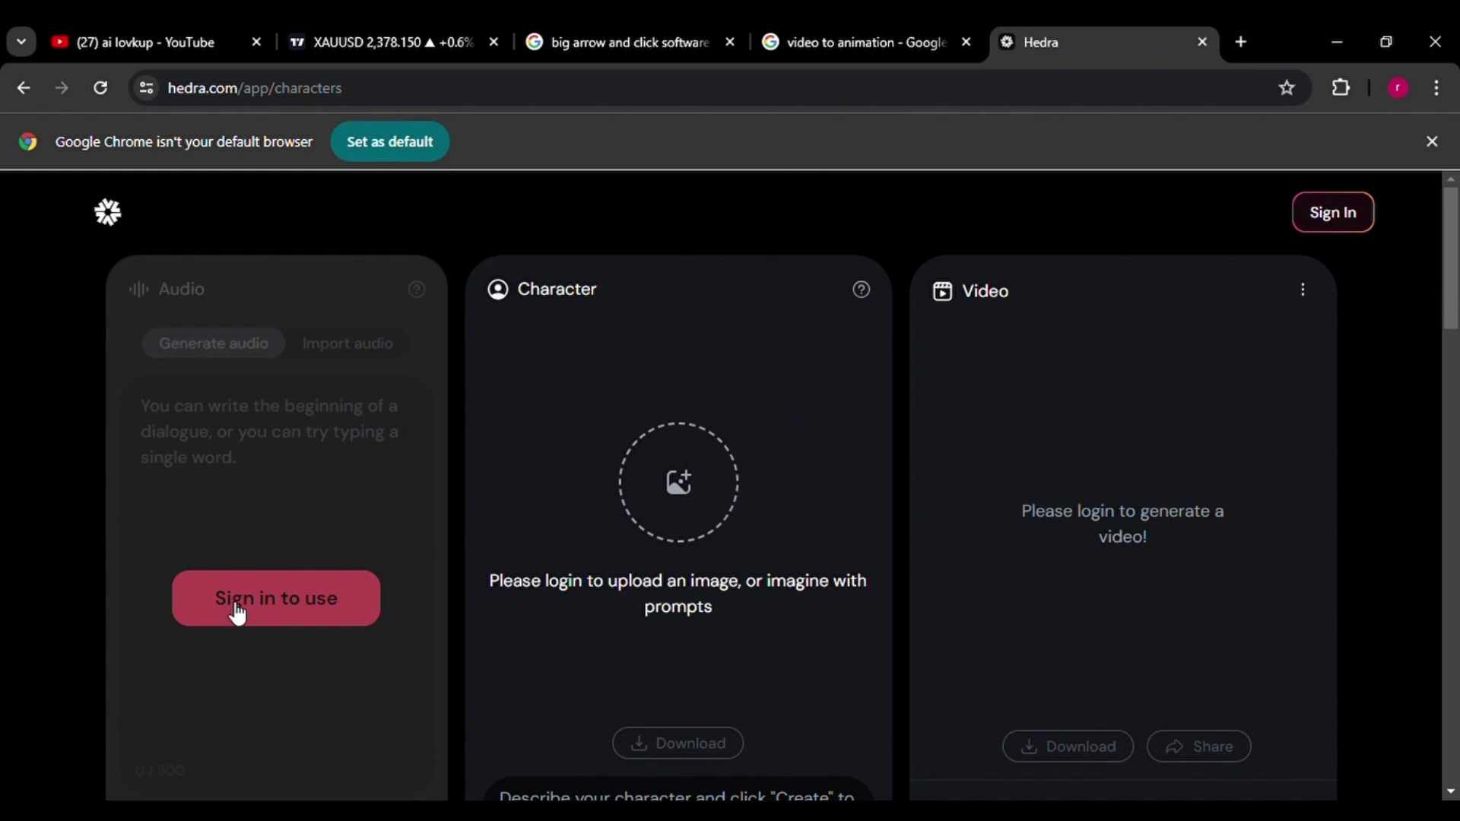
{"action": "left_click", "coordinate": [238, 610]}
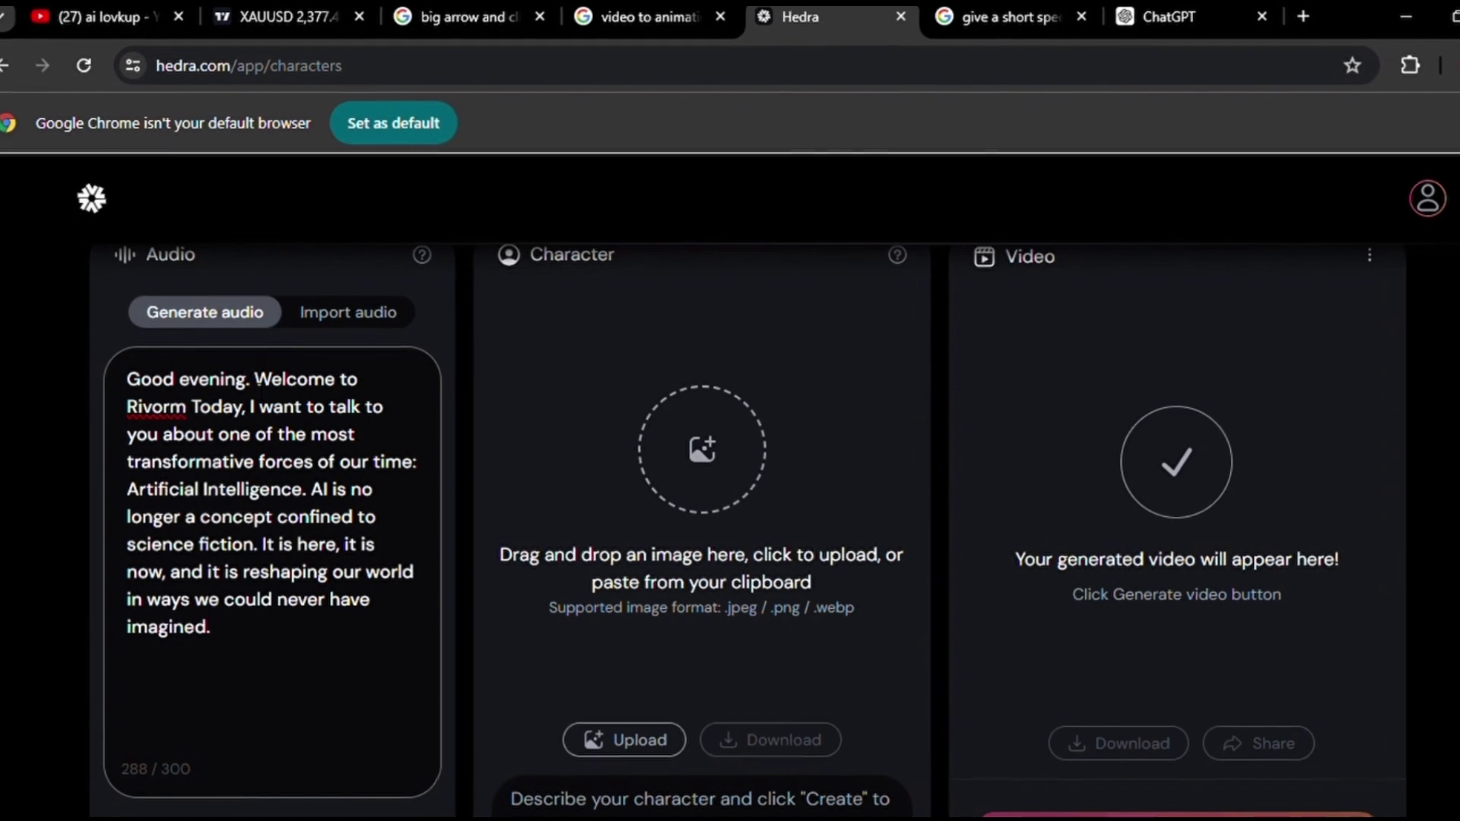
{"action": "type", "text": ","}
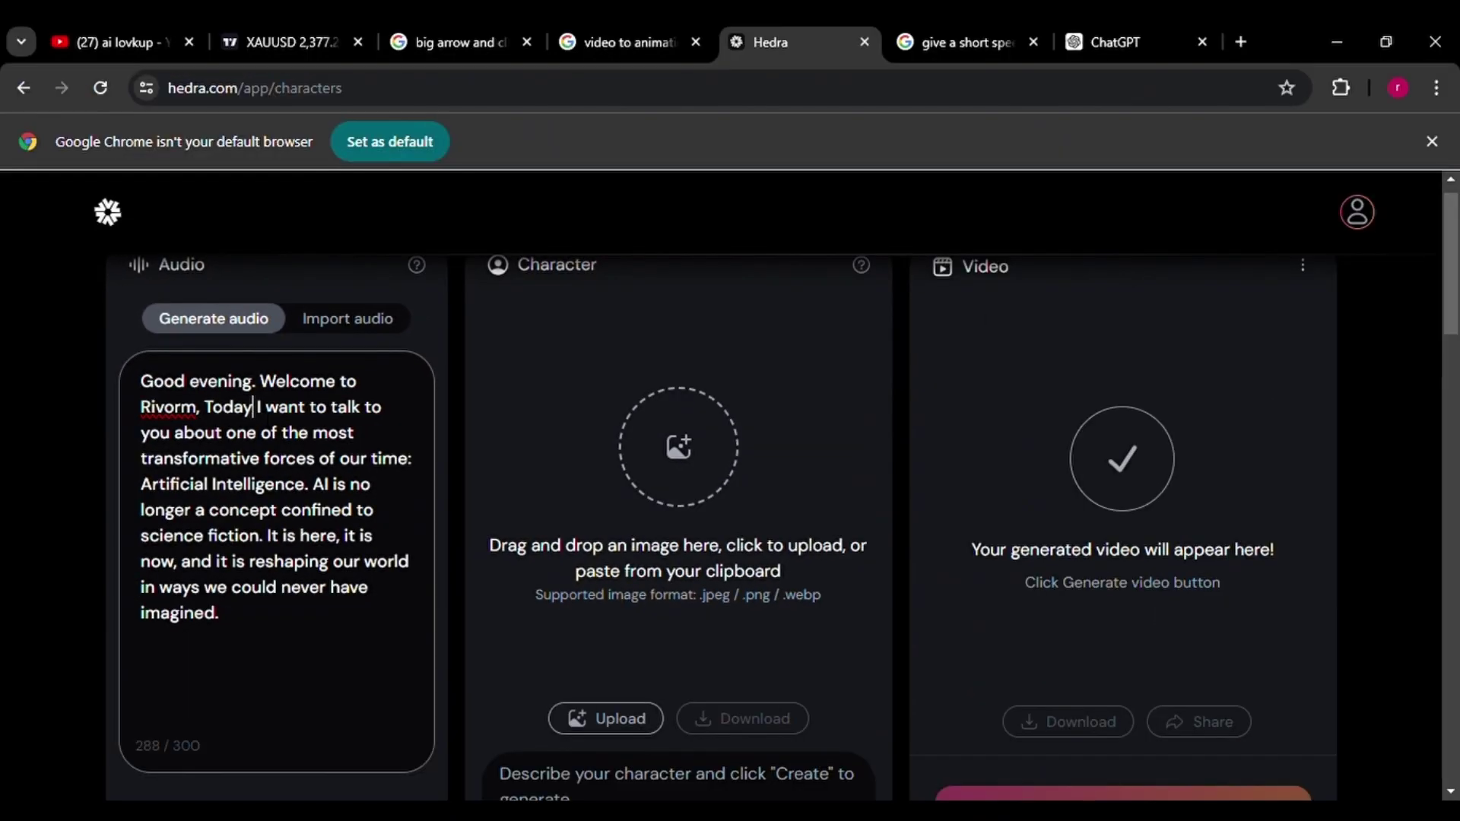
{"action": "scroll", "coordinate": [198, 753], "scroll_direction": "down", "scroll_amount": 1}
{"action": "left_click", "coordinate": [197, 730]}
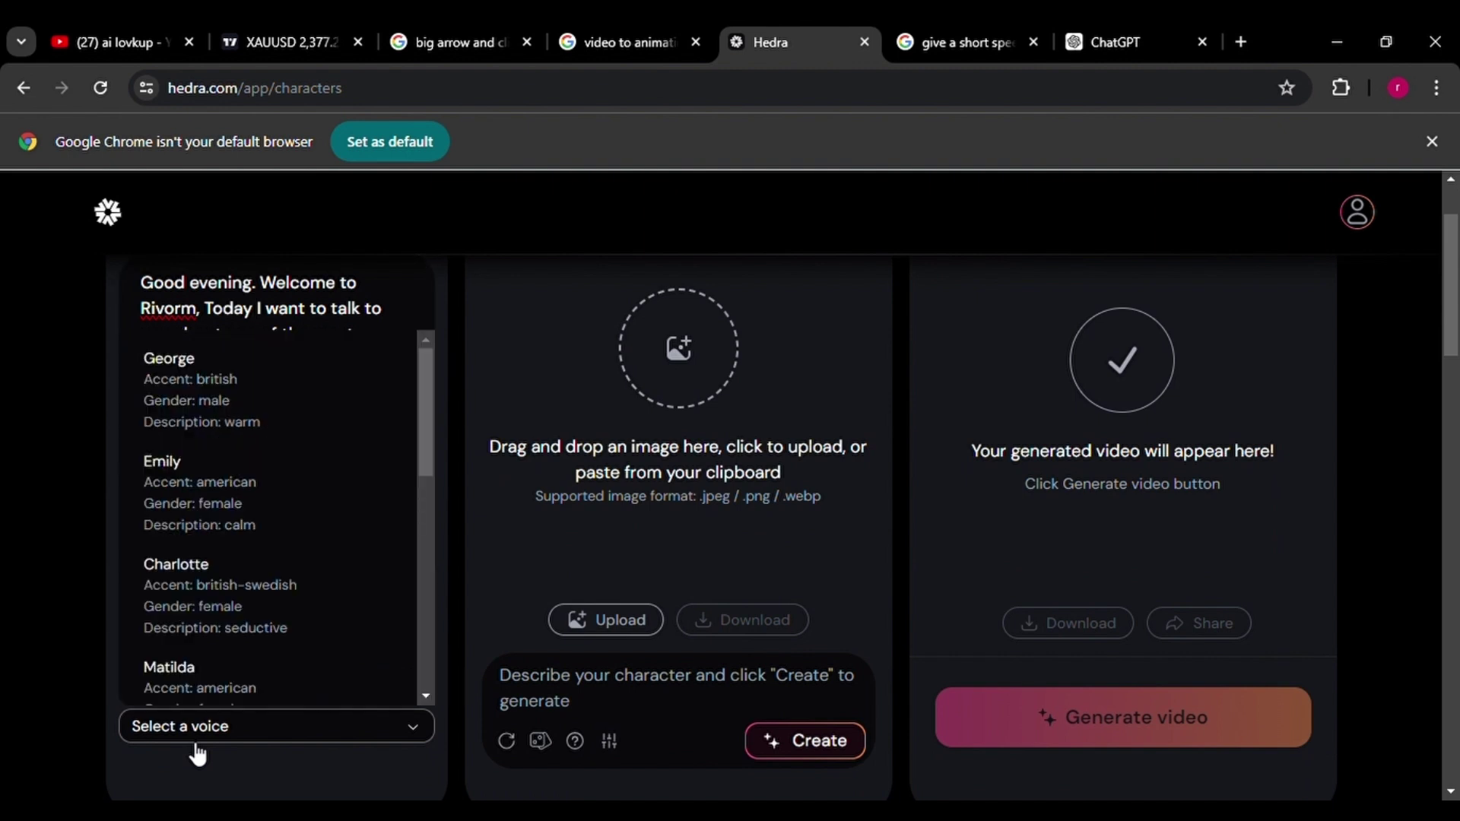
Step: Preview the George, Charlotte and Matilda voices, then settle on George
{"action": "left_click", "coordinate": [229, 403]}
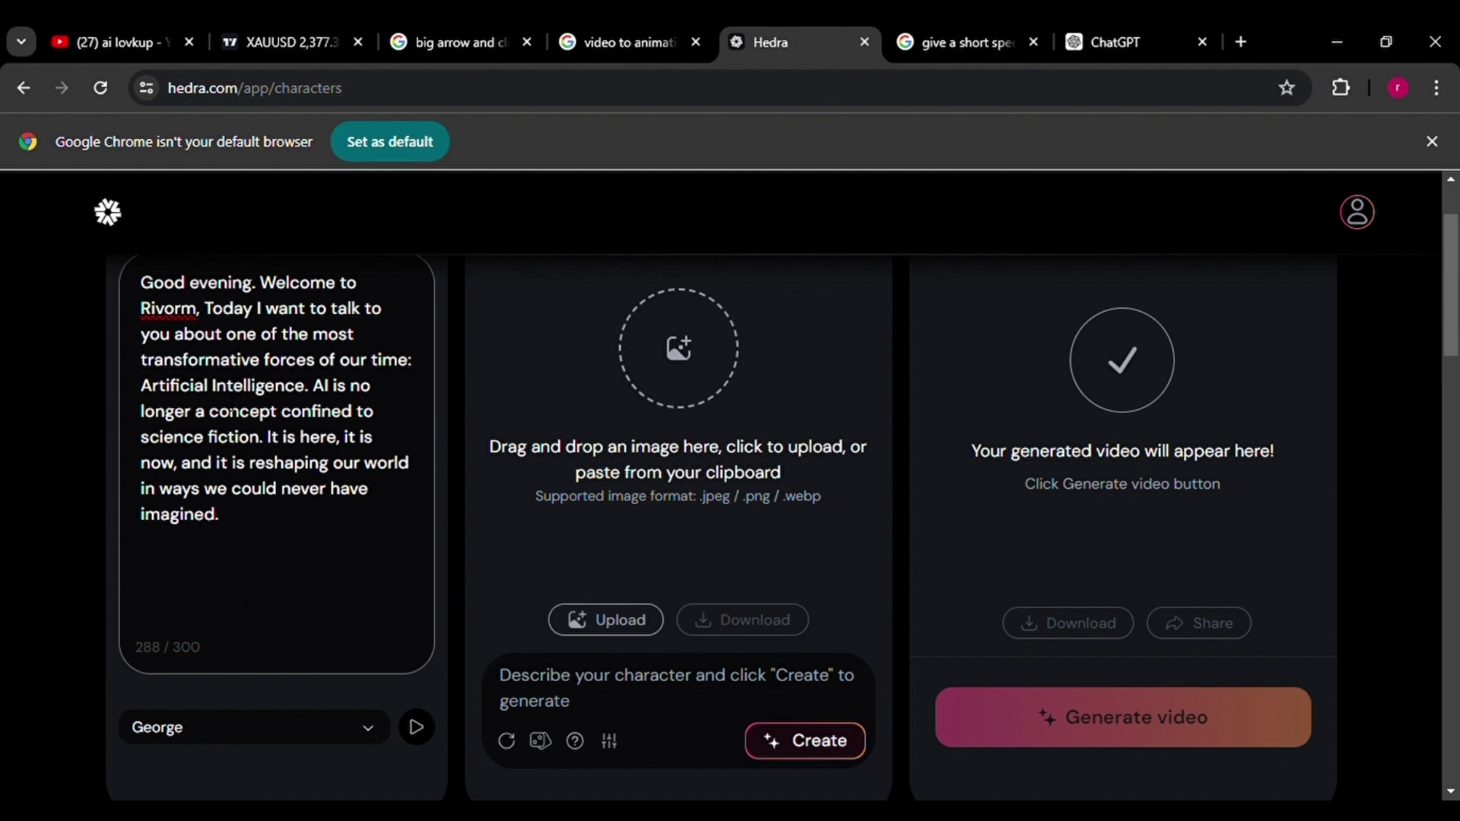
{"action": "scroll", "coordinate": [417, 727], "scroll_direction": "down", "scroll_amount": 2}
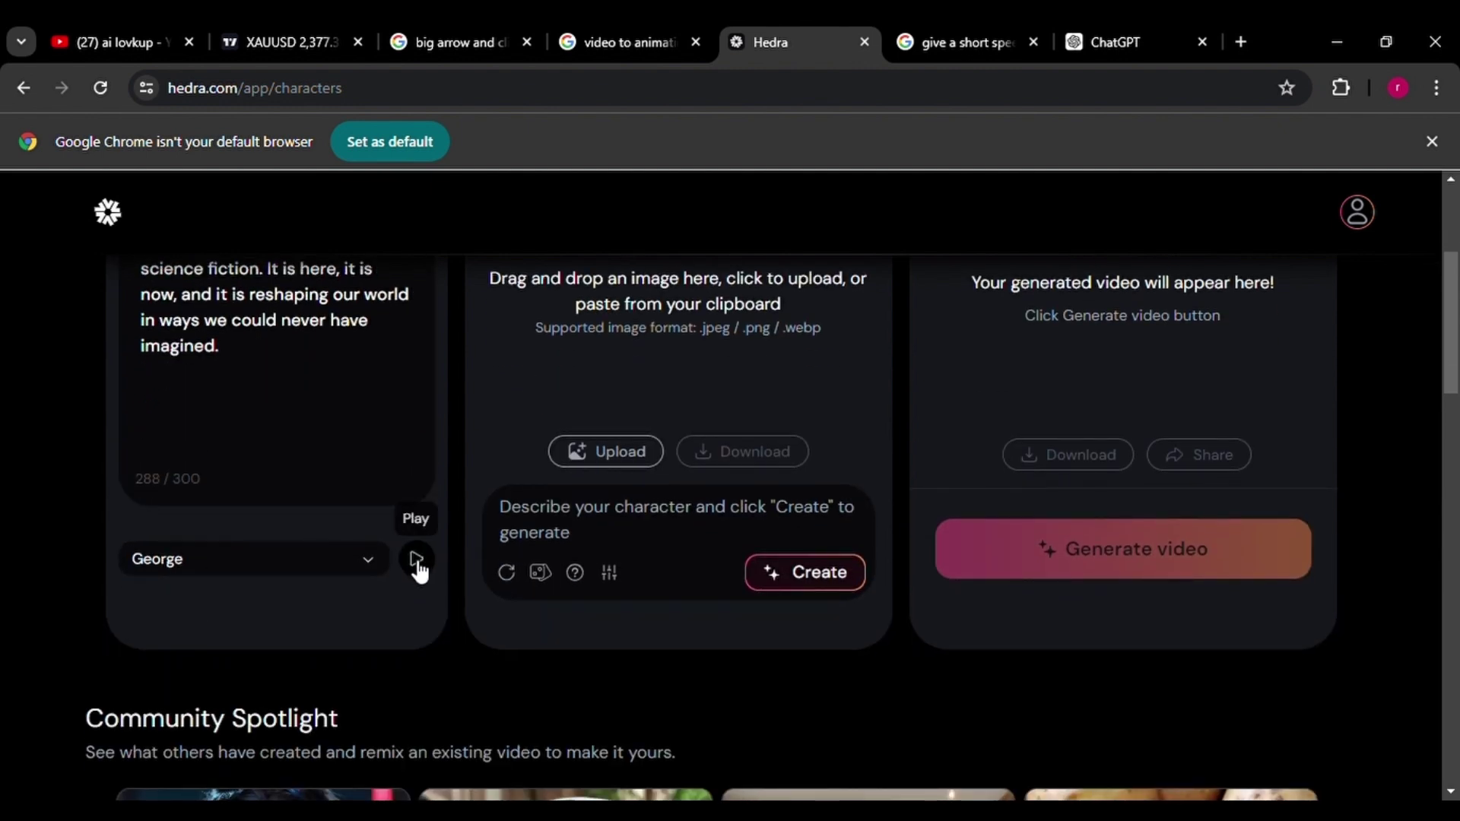
{"action": "left_click", "coordinate": [418, 560]}
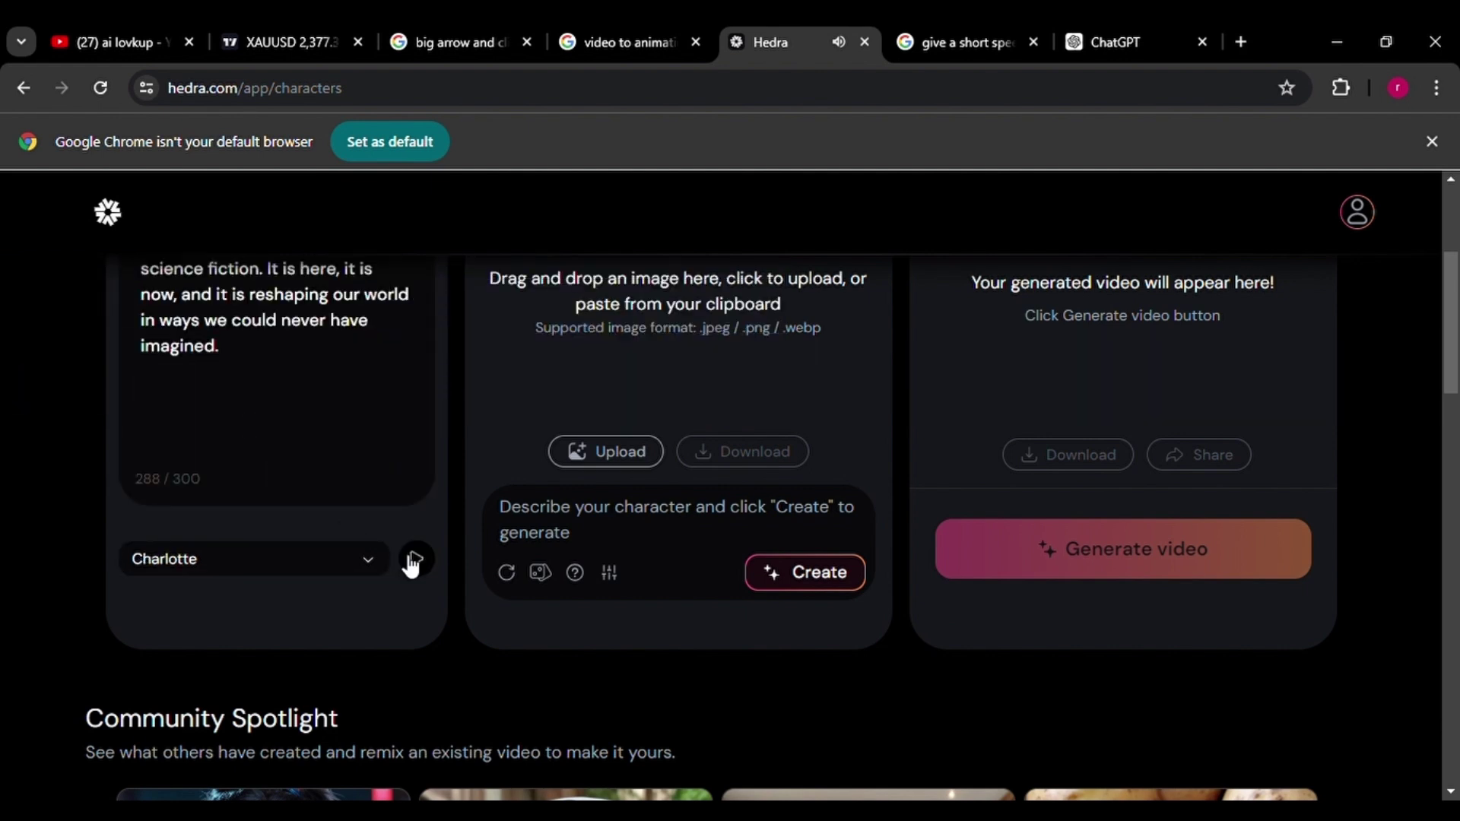
{"action": "left_click", "coordinate": [418, 561]}
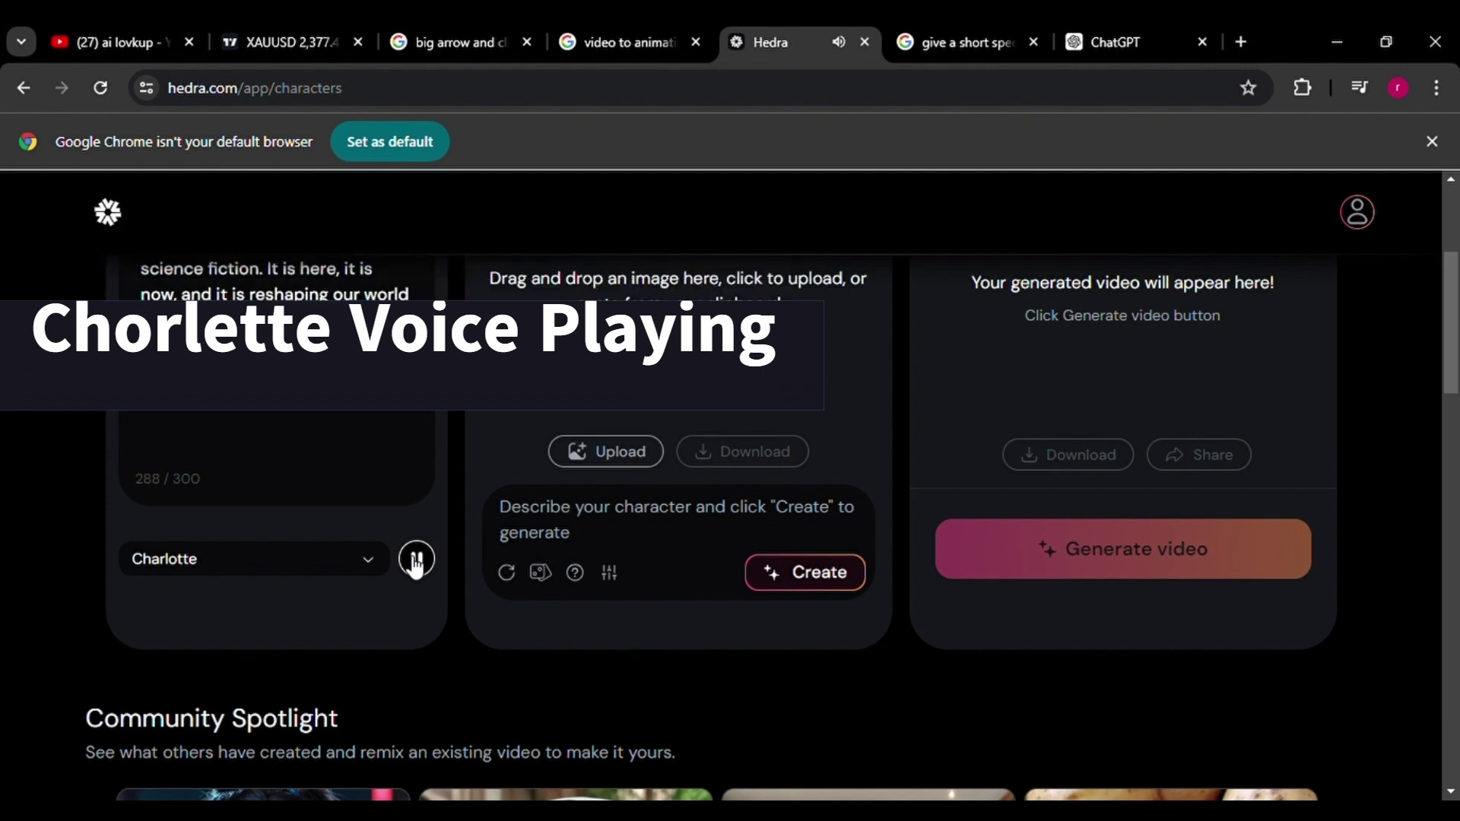
{"action": "left_click", "coordinate": [251, 559]}
{"action": "left_click", "coordinate": [245, 450]}
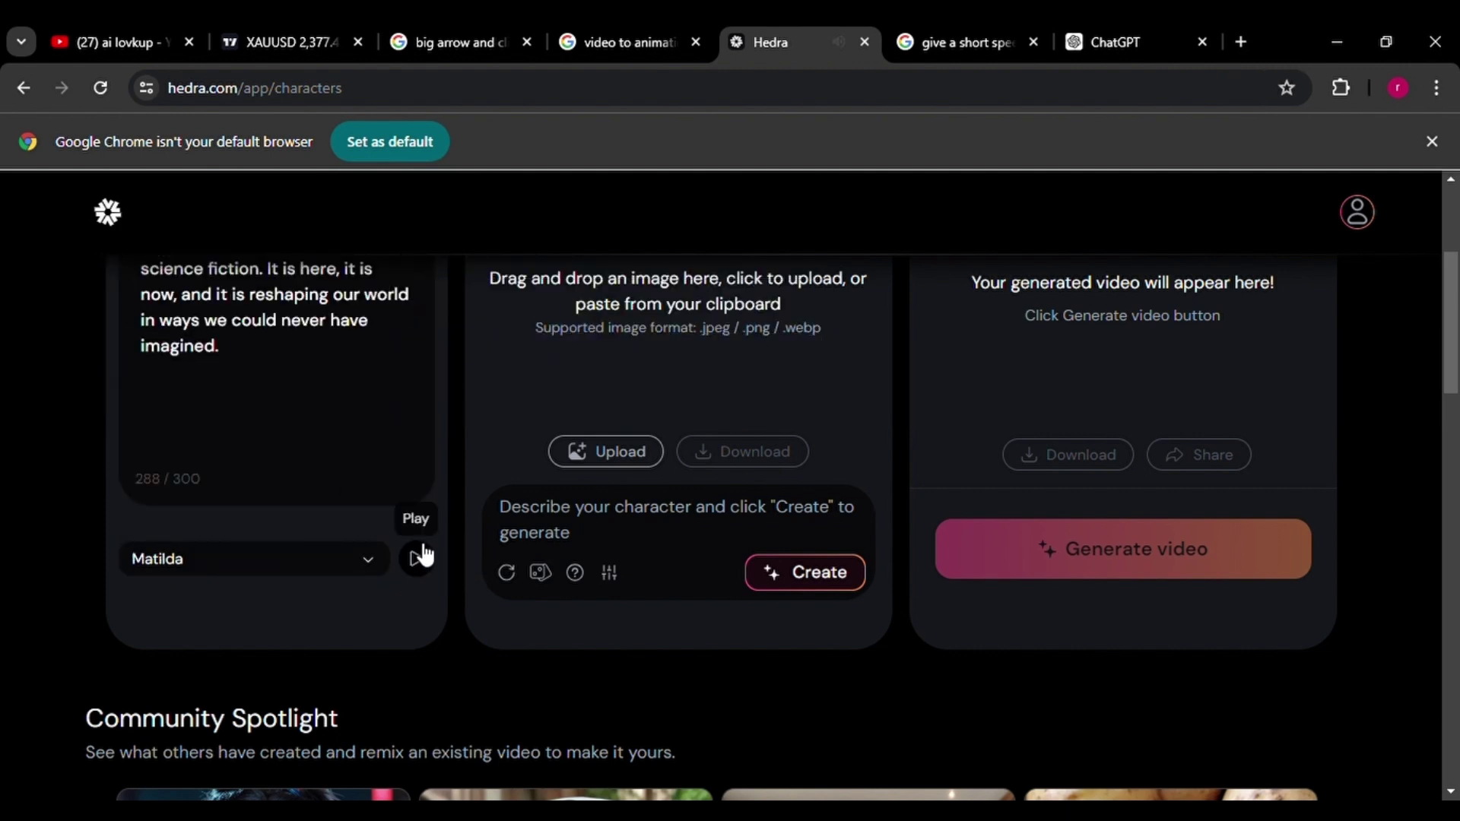
{"action": "left_click", "coordinate": [419, 559]}
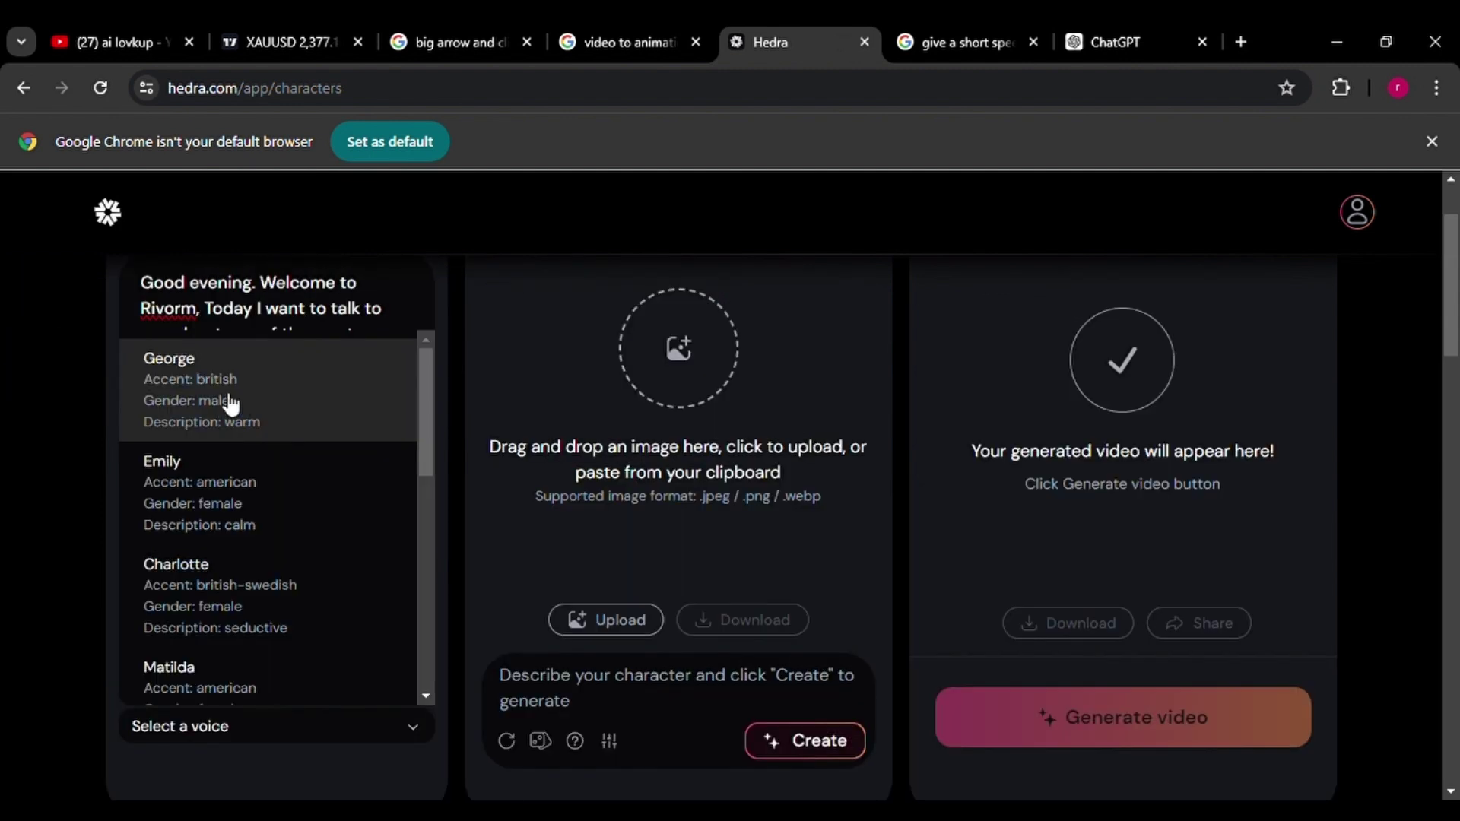
{"action": "left_click", "coordinate": [231, 401]}
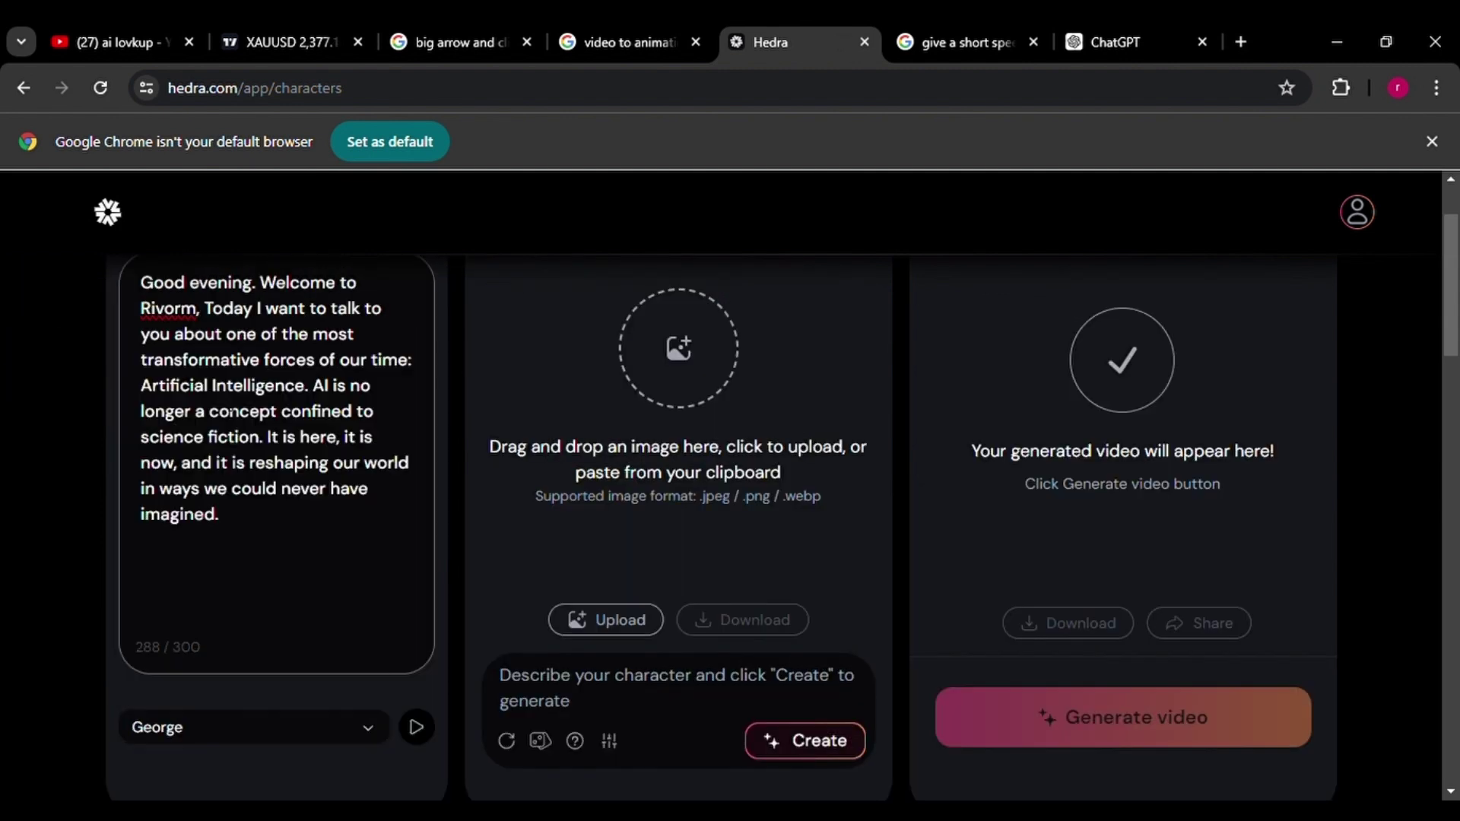
{"action": "scroll", "coordinate": [202, 607], "scroll_direction": "down", "scroll_amount": 3}
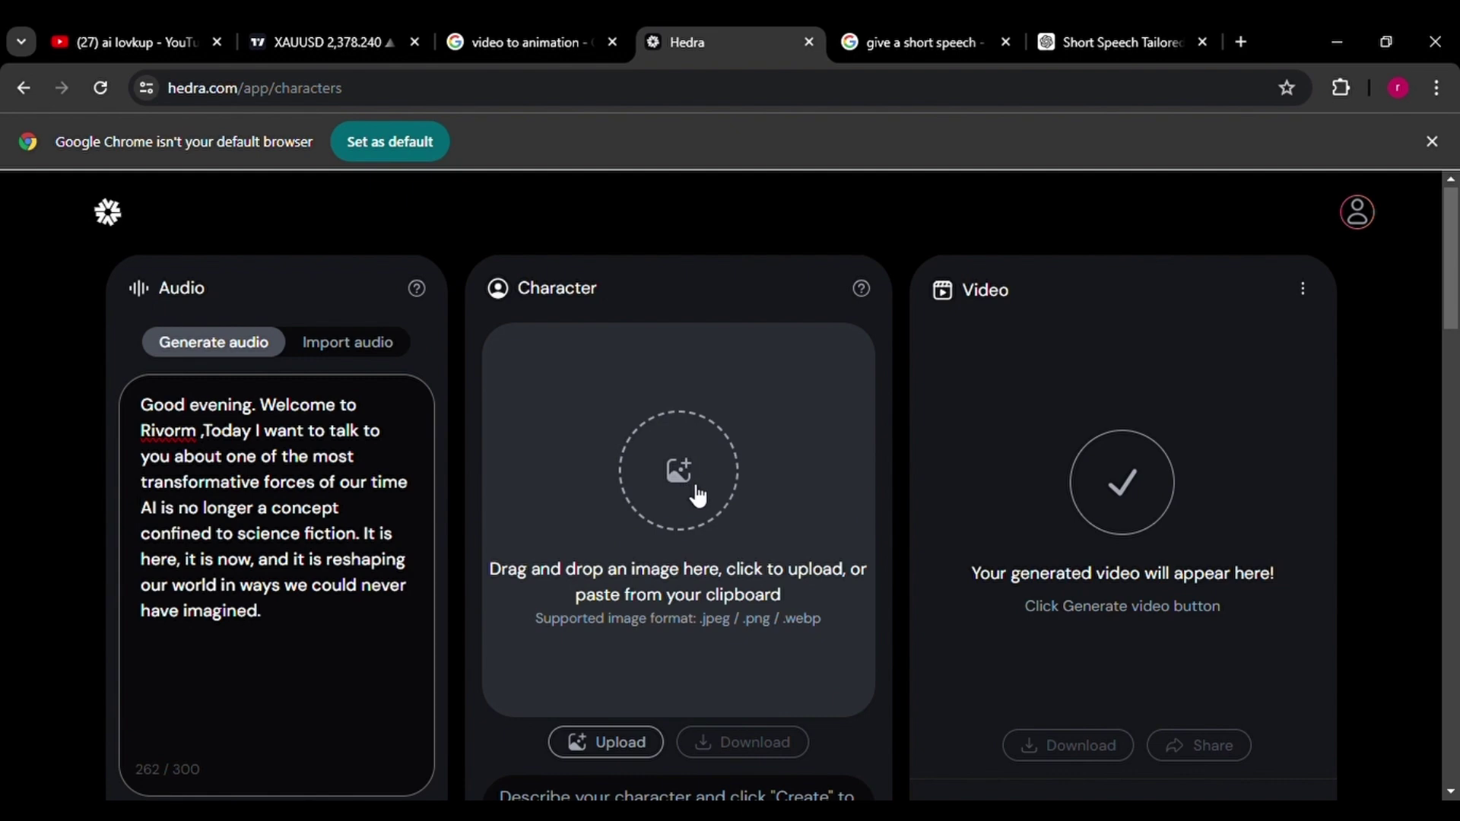
{"action": "scroll", "coordinate": [699, 494], "scroll_direction": "down", "scroll_amount": 2}
{"action": "scroll", "coordinate": [608, 545], "scroll_direction": "down", "scroll_amount": 2}
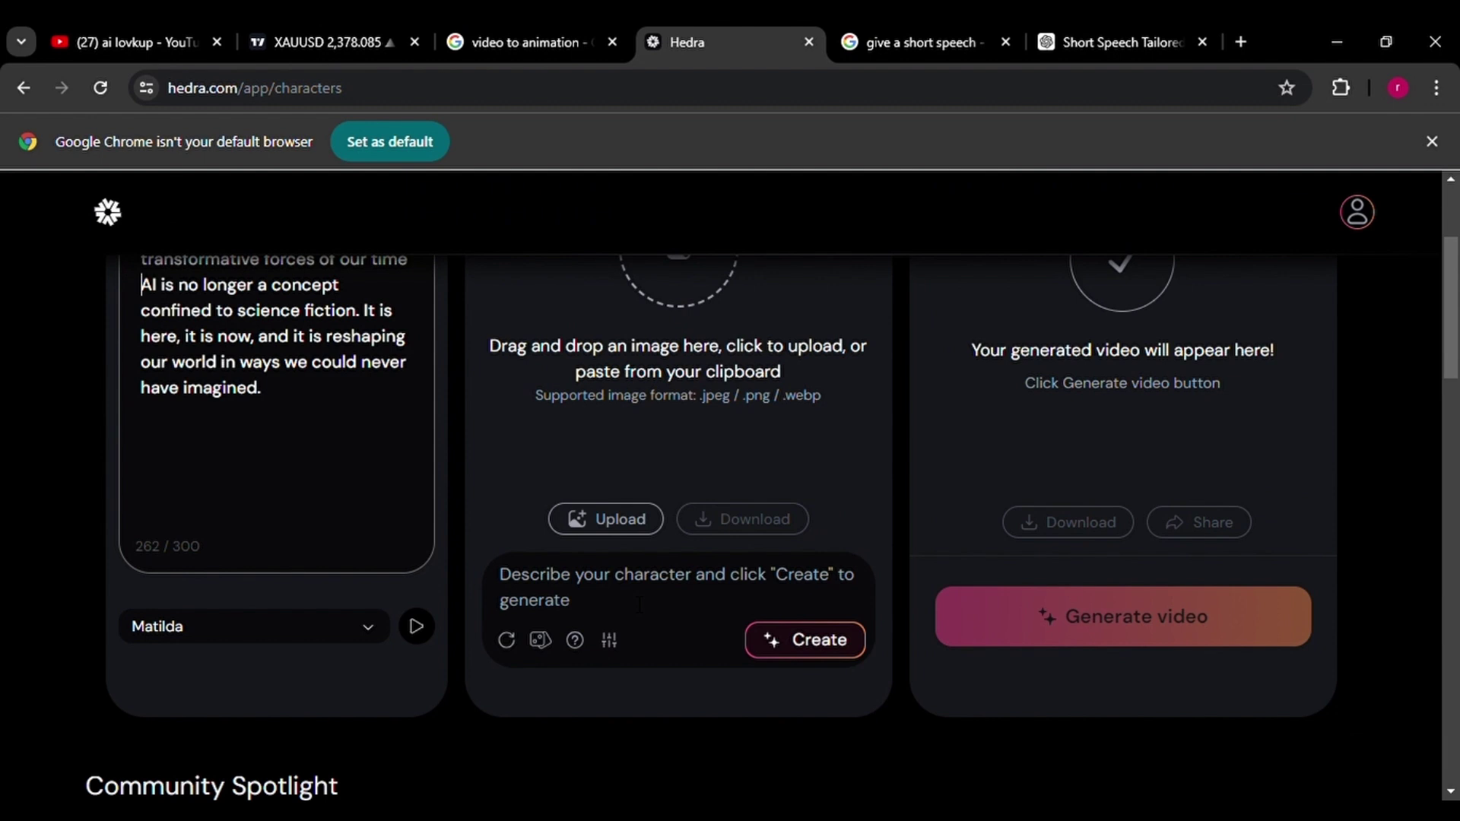
{"action": "scroll", "coordinate": [704, 470], "scroll_direction": "up", "scroll_amount": 3}
{"action": "scroll", "coordinate": [704, 470], "scroll_direction": "up", "scroll_amount": 1}
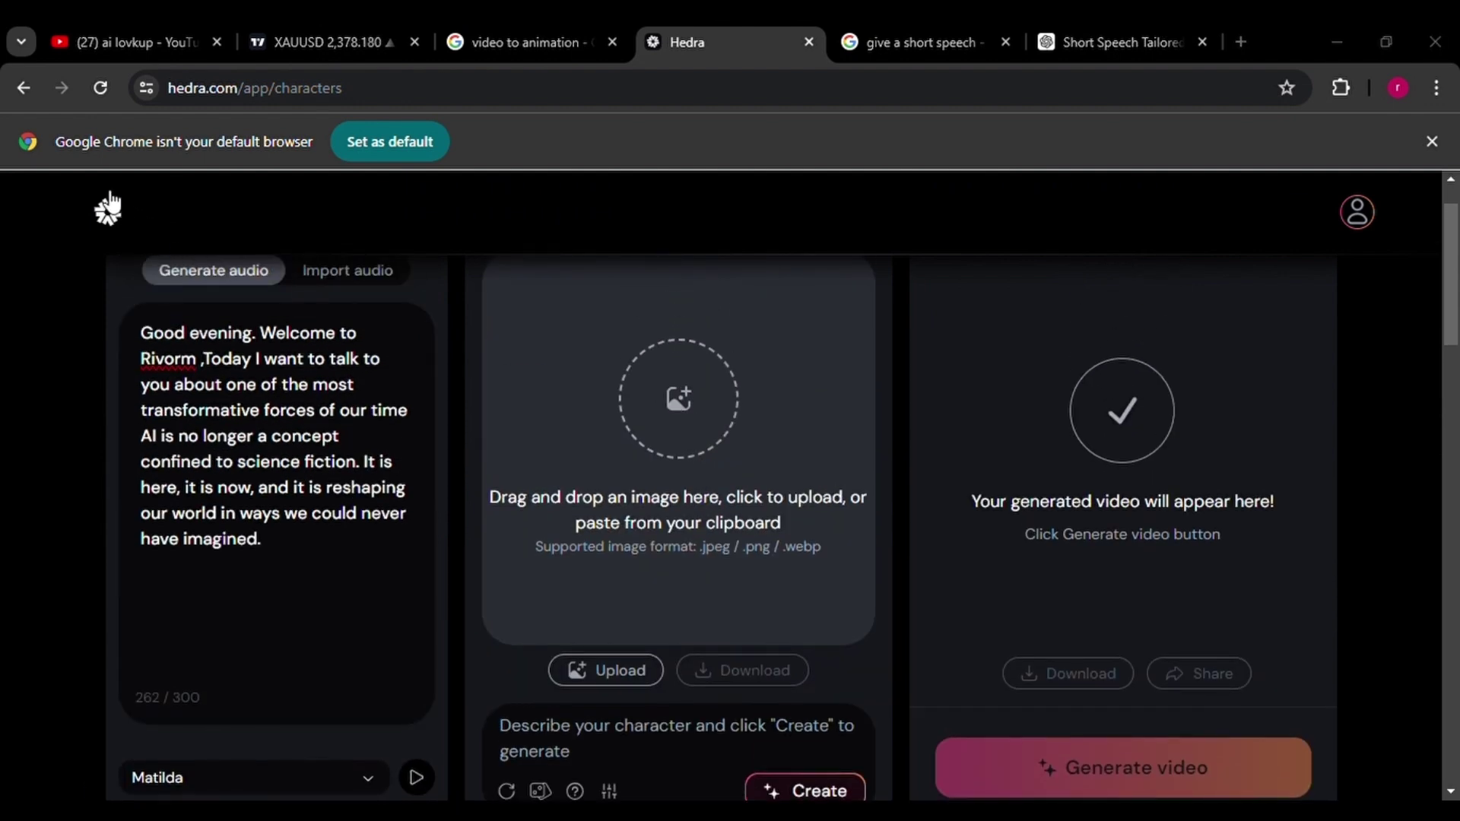
Step: Paste the red-haired woman portrait as the character, touch up the script, and generate her video
{"action": "key", "text": "ctrl+v"}
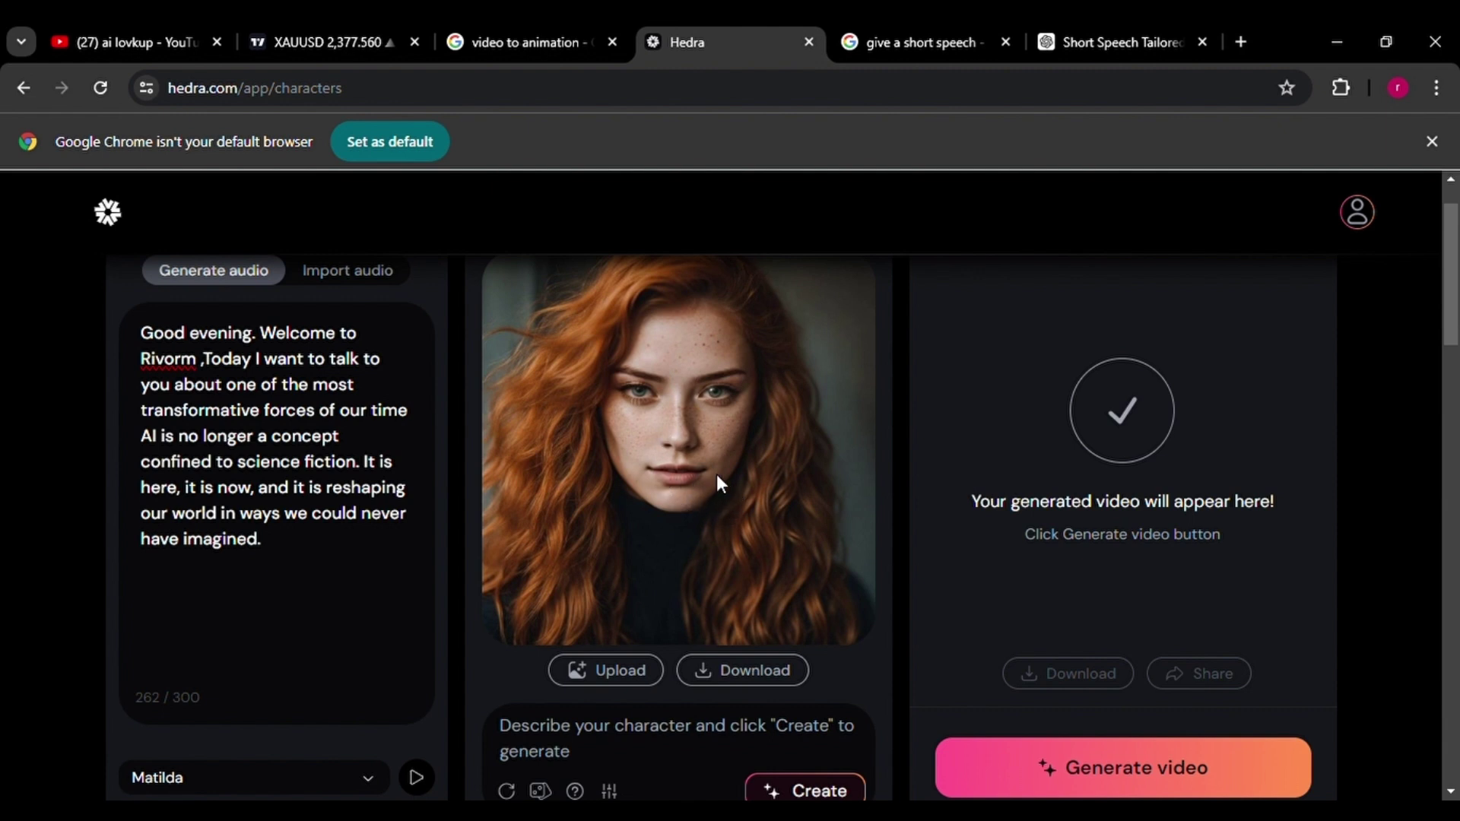
{"action": "scroll", "coordinate": [690, 462], "scroll_direction": "down", "scroll_amount": 1}
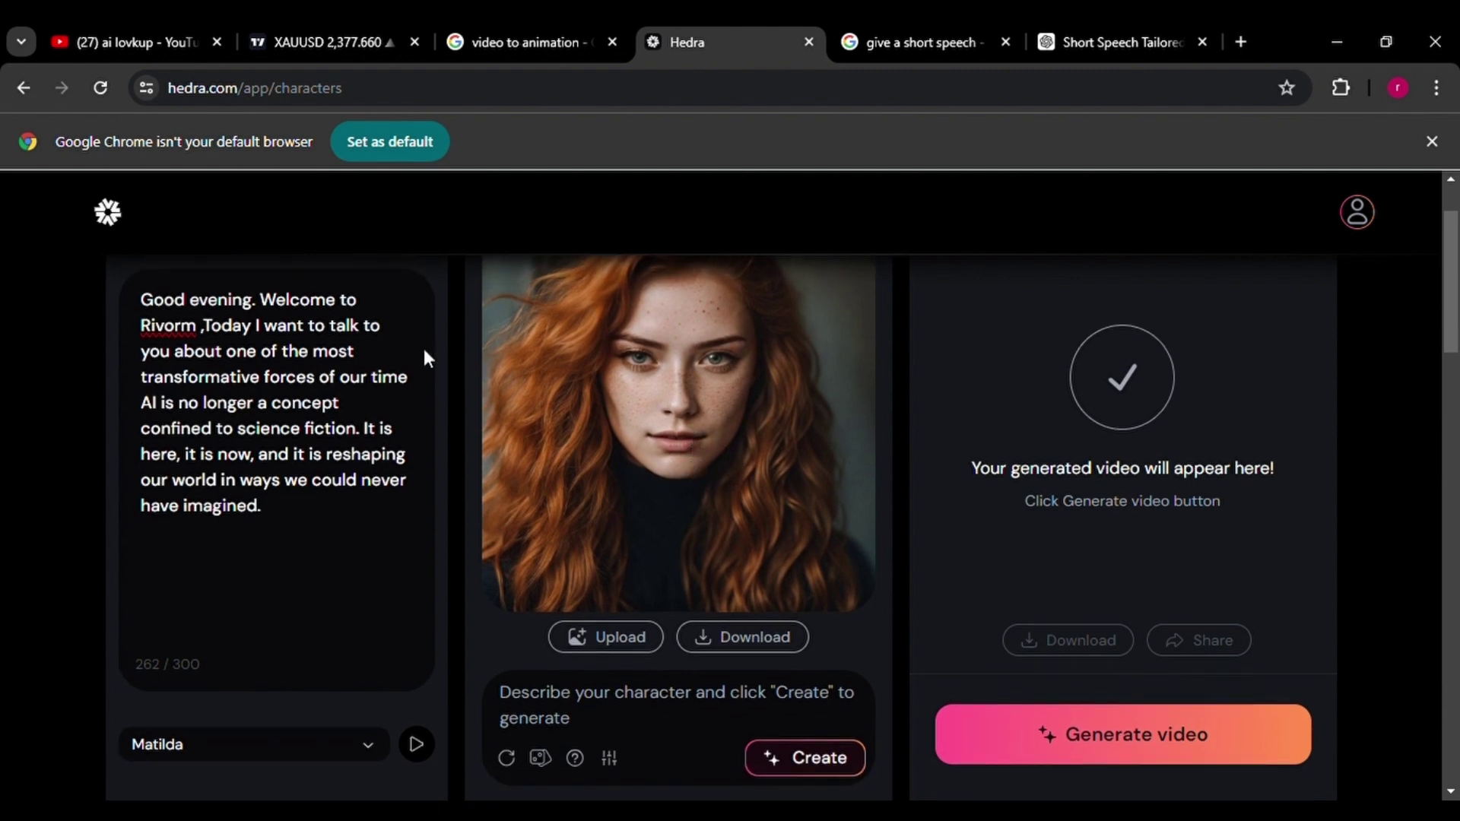
{"action": "left_click", "coordinate": [425, 356]}
{"action": "left_click", "coordinate": [622, 371]}
{"action": "left_click", "coordinate": [1163, 740]}
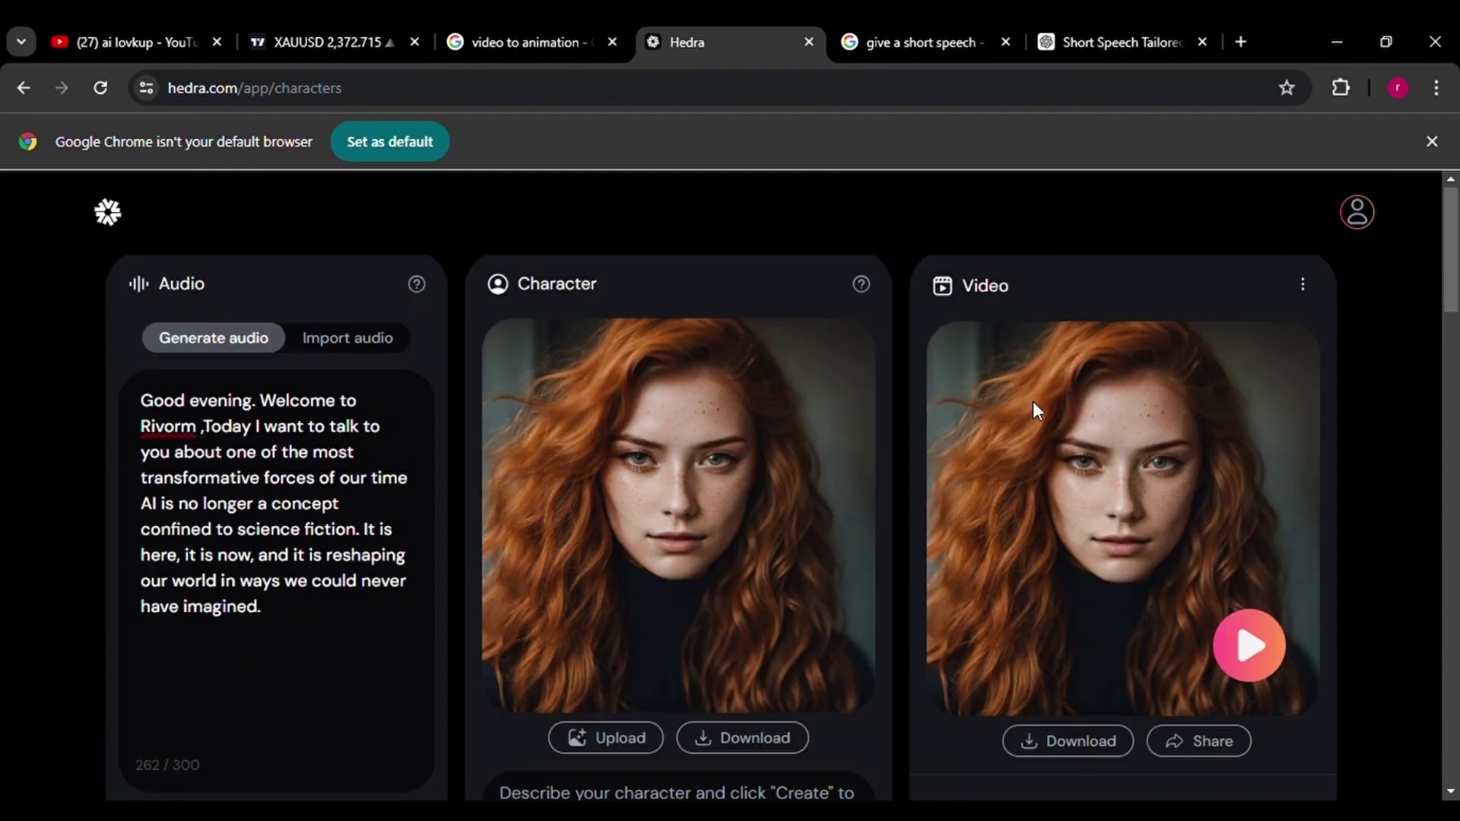
Step: Play the red-haired woman's finished video, then begin a new character description
{"action": "left_click", "coordinate": [1255, 650]}
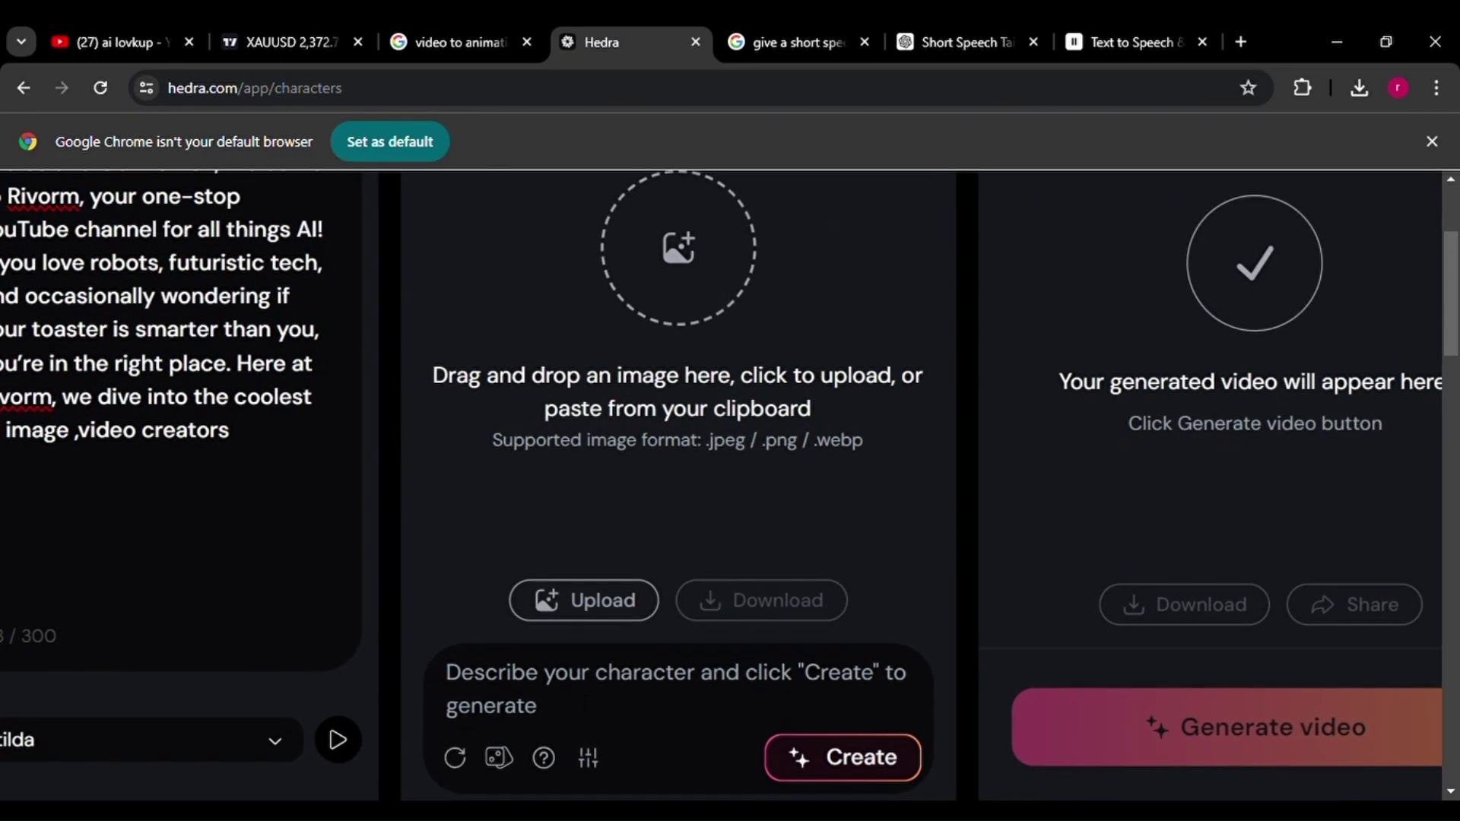
{"action": "left_click", "coordinate": [584, 703]}
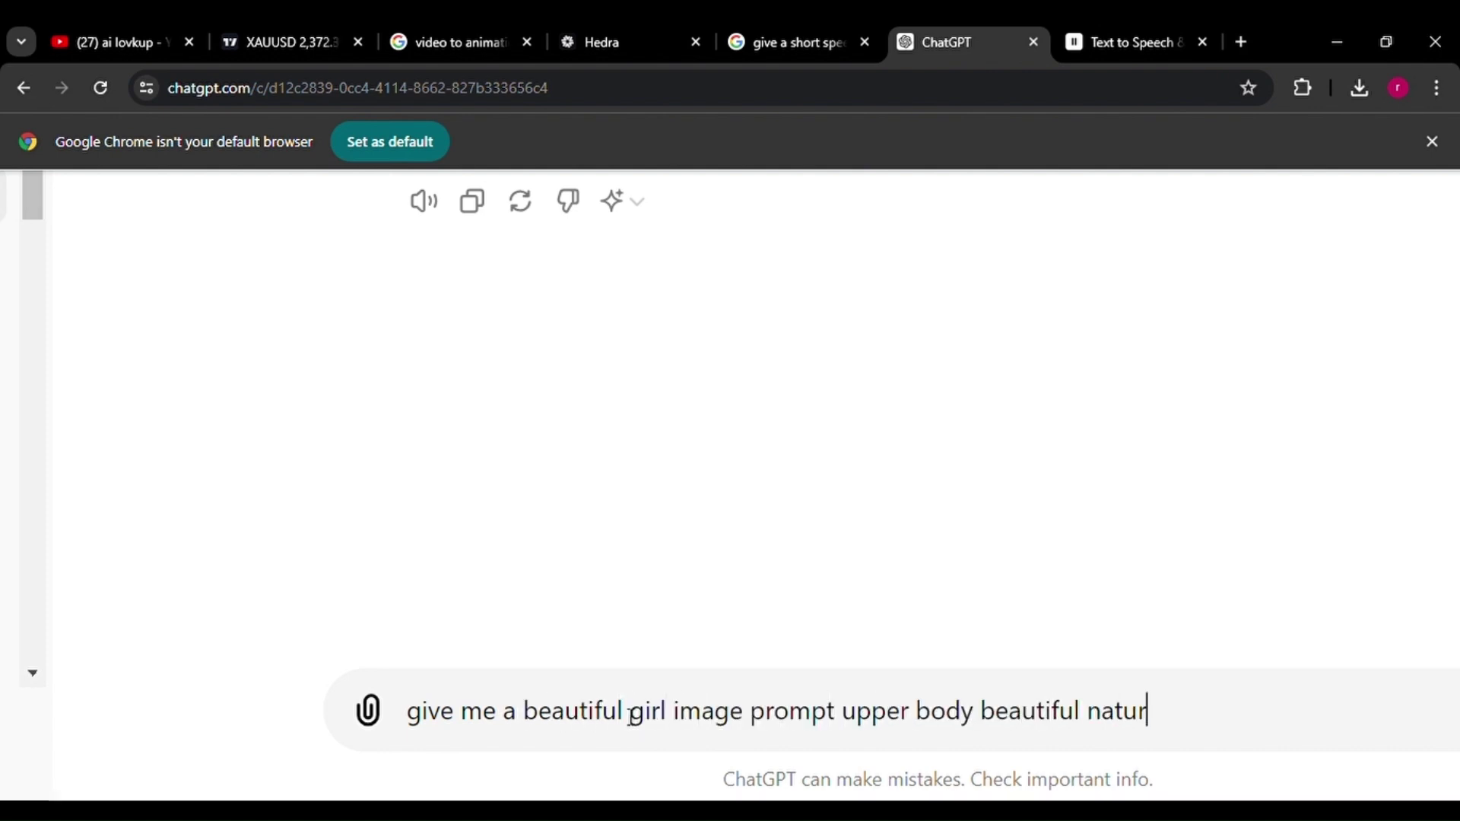
{"action": "type", "text": "al image"}
Step: Get ChatGPT's upper-body portrait prompt and paste it into Hedra's character description
{"action": "key", "text": "Return"}
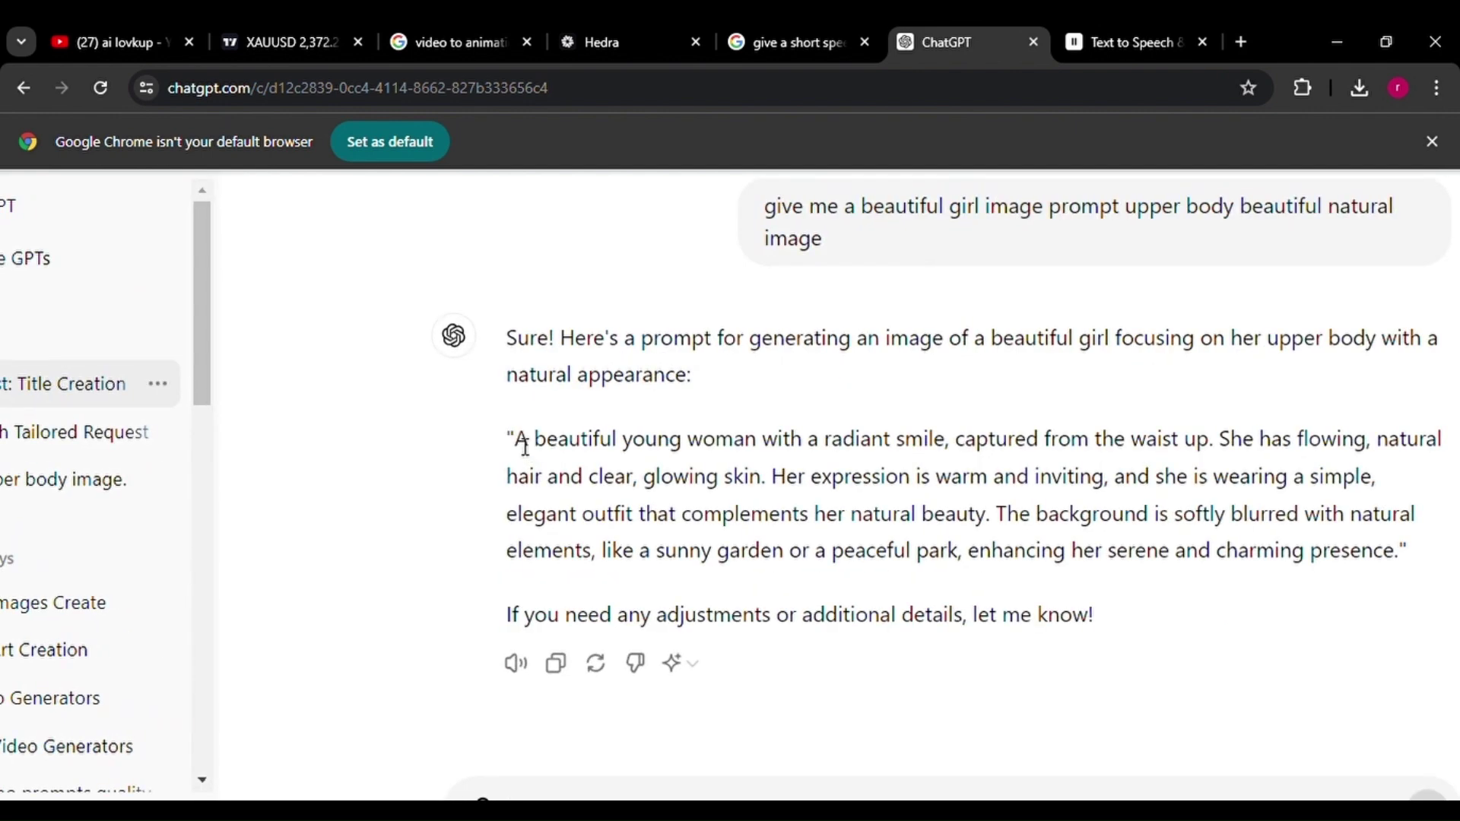
{"action": "left_click_drag", "start_coordinate": [516, 439], "coordinate": [1406, 557]}
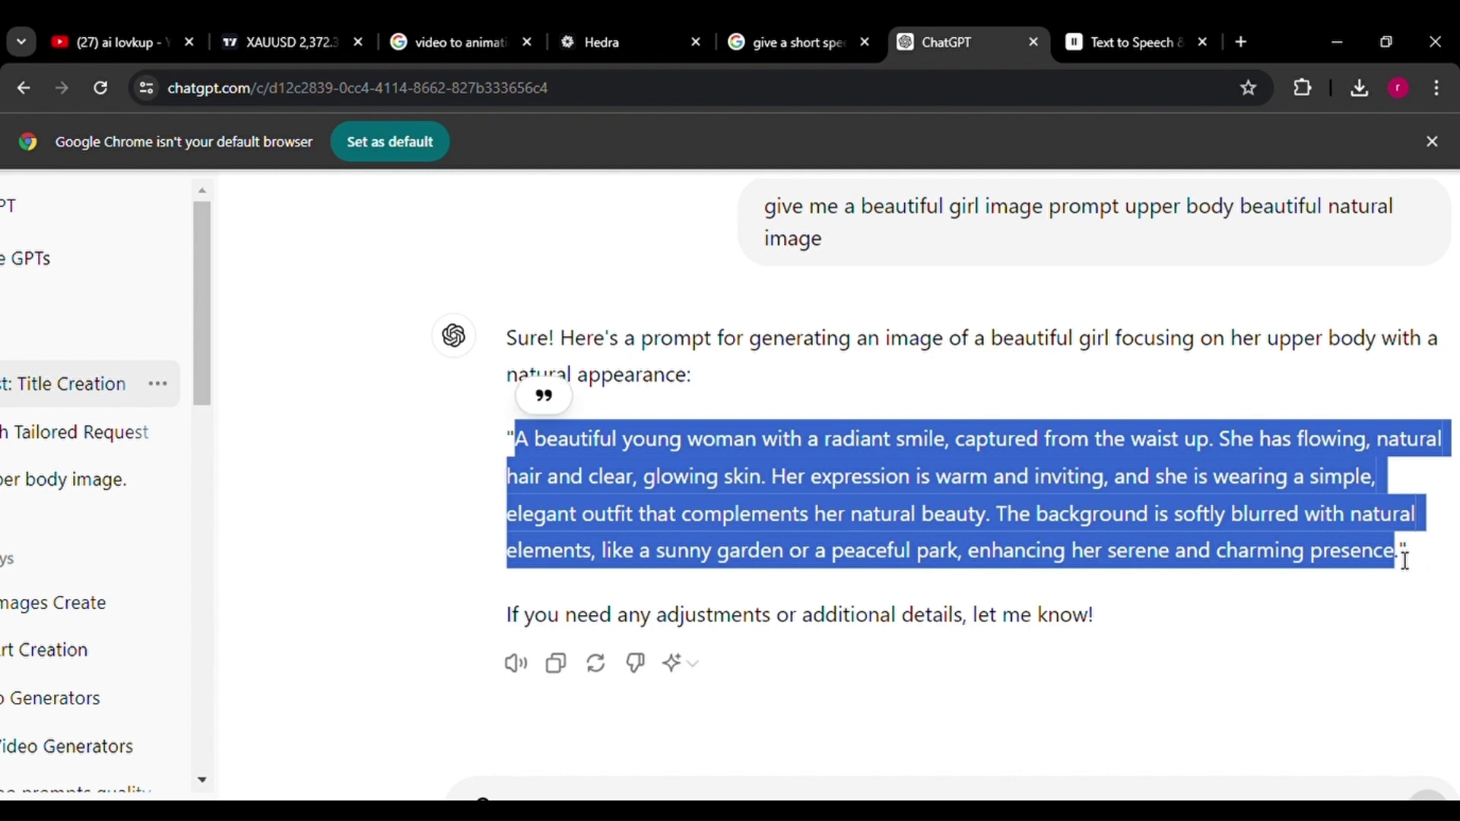
{"action": "left_click", "coordinate": [626, 42]}
{"action": "key", "text": "ctrl+v"}
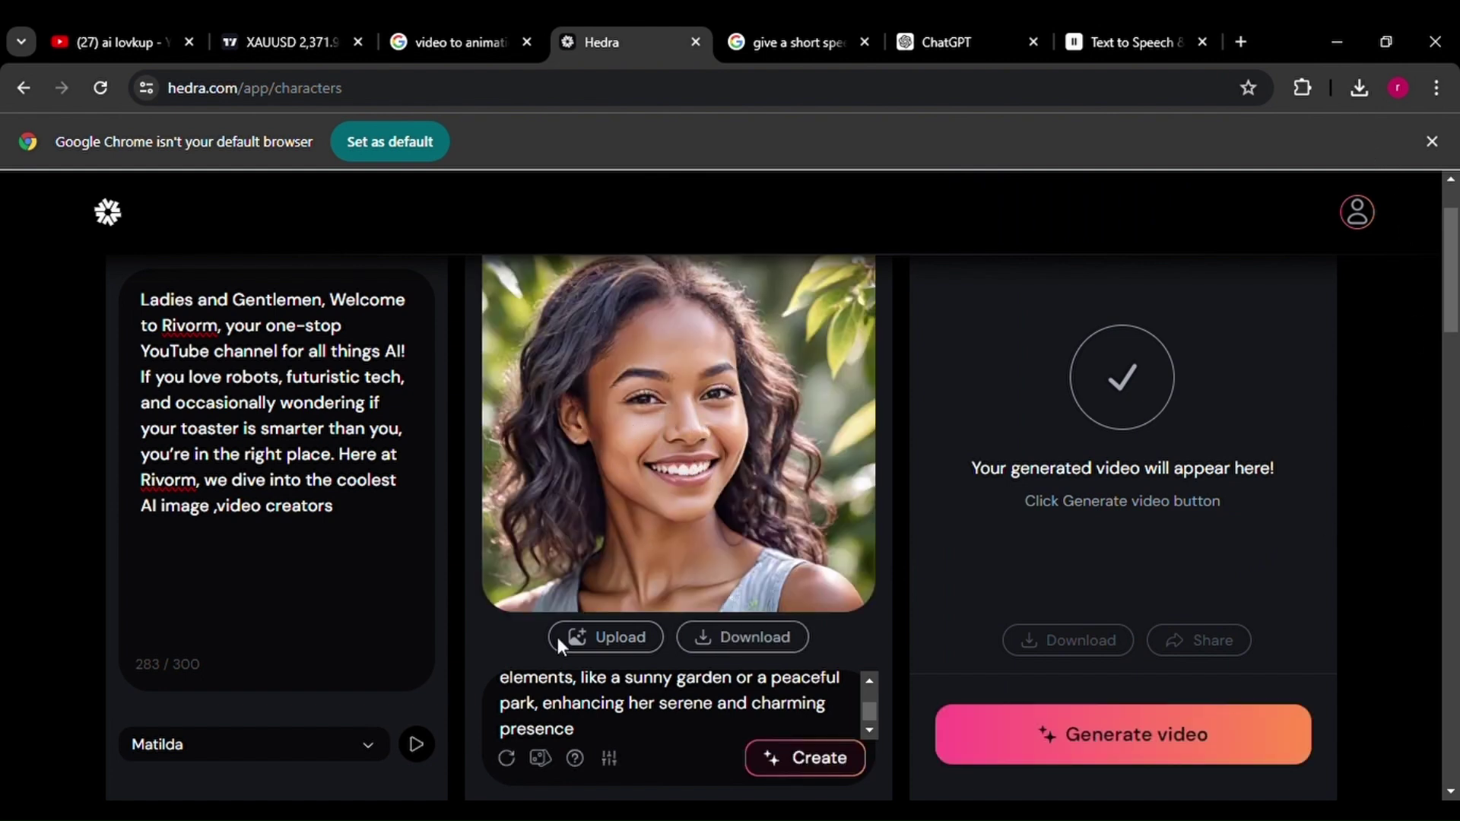
Step: Regenerate the portrait with new seeds until a smiling curly-haired woman in beige appears
{"action": "left_click", "coordinate": [508, 760]}
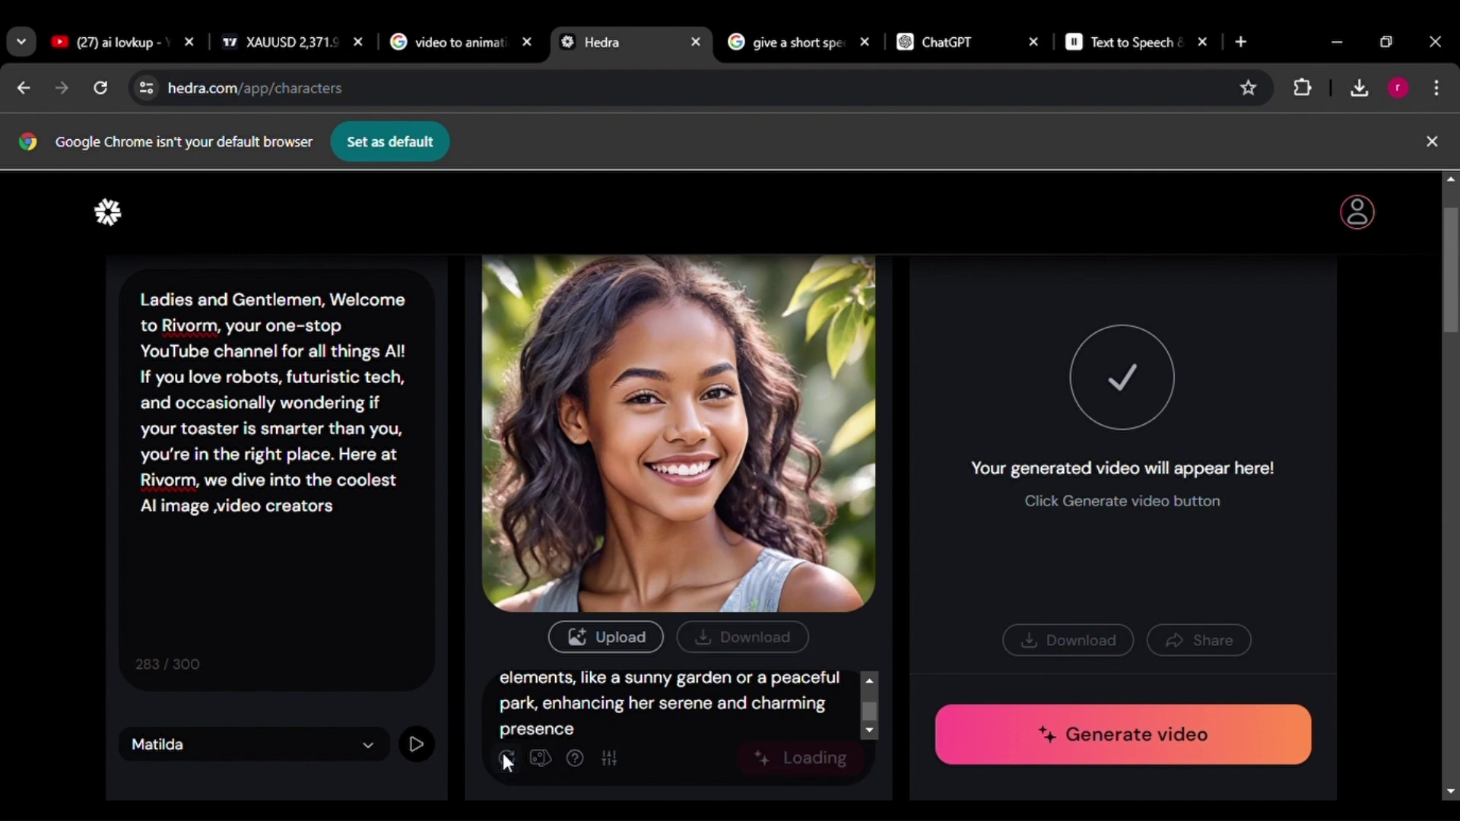
{"action": "scroll", "coordinate": [508, 761], "scroll_direction": "down", "scroll_amount": 1}
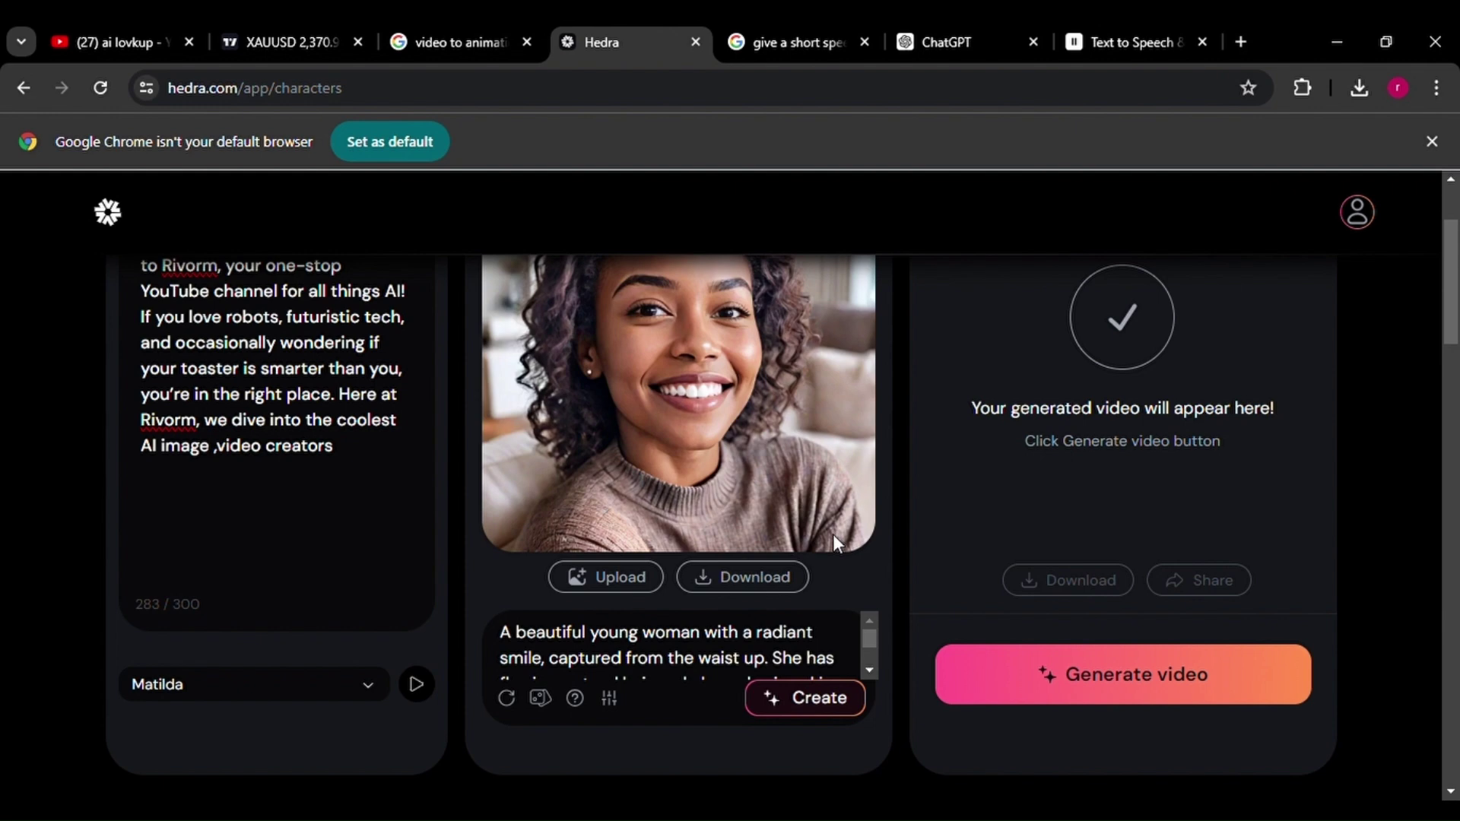
{"action": "scroll", "coordinate": [833, 534], "scroll_direction": "up", "scroll_amount": 1}
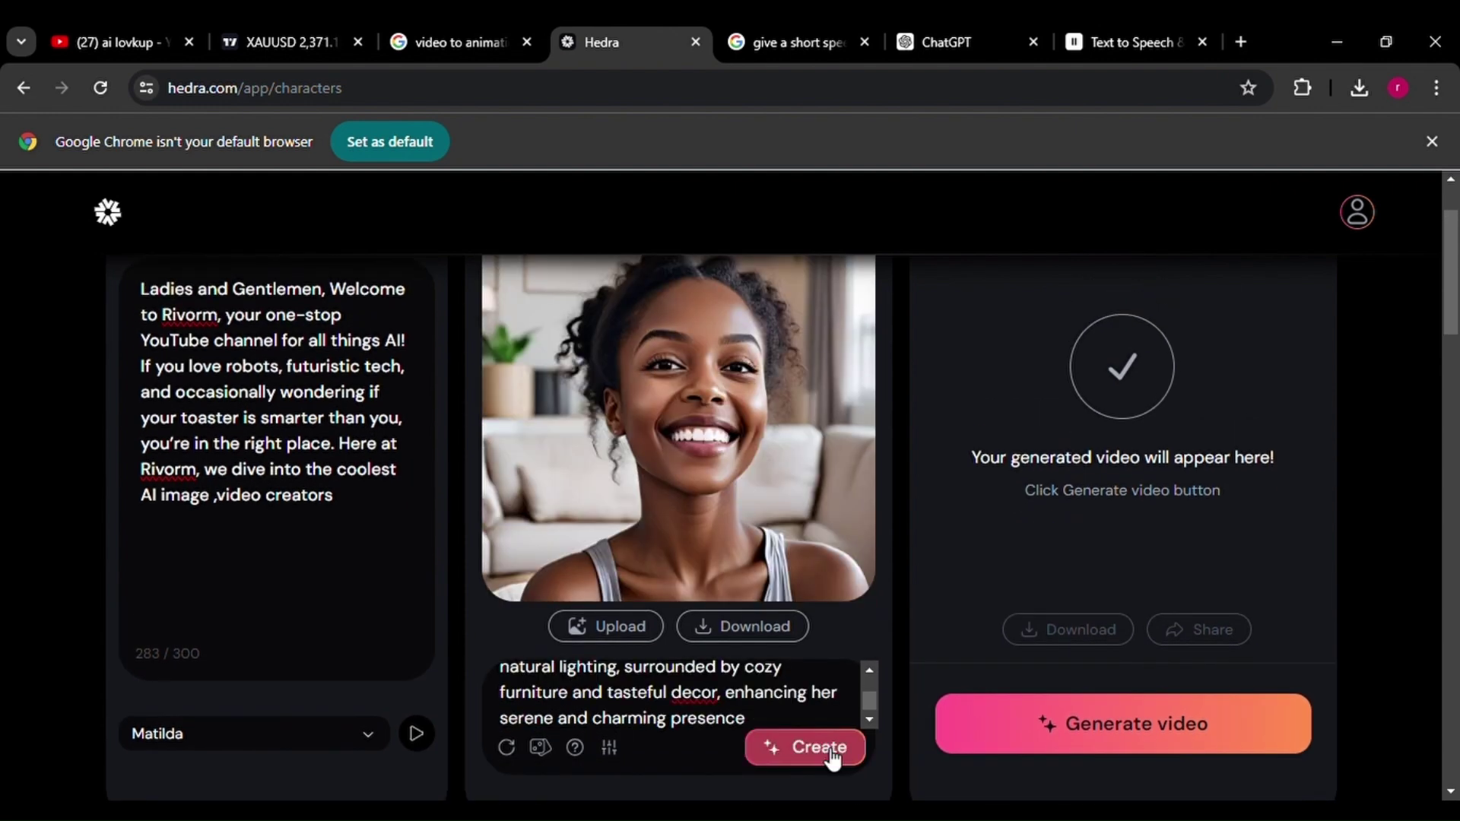
{"action": "left_click", "coordinate": [831, 753]}
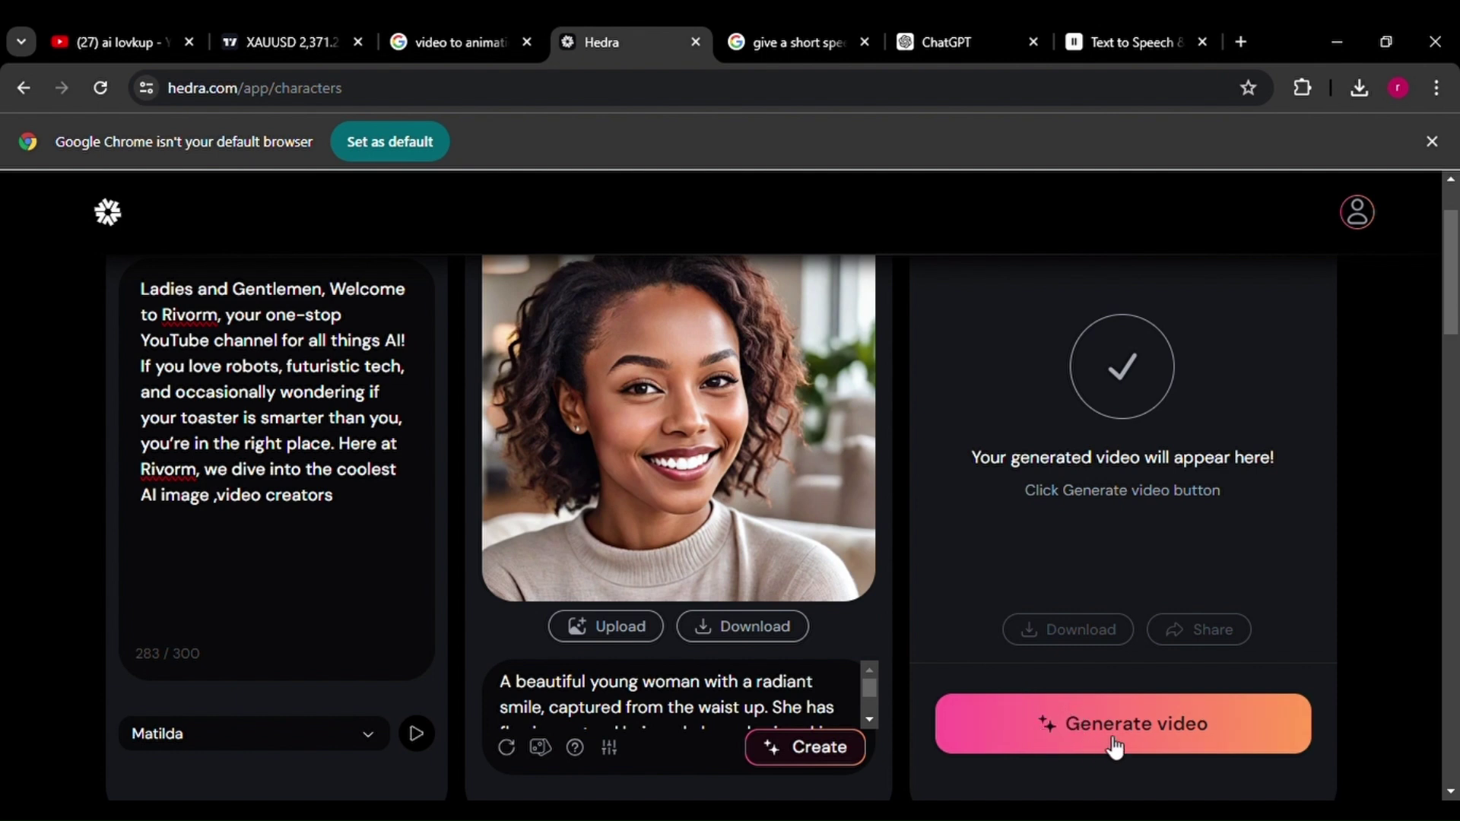
Step: Generate the curly-haired woman's talking video, open it from My Library and play it
{"action": "left_click", "coordinate": [1098, 730]}
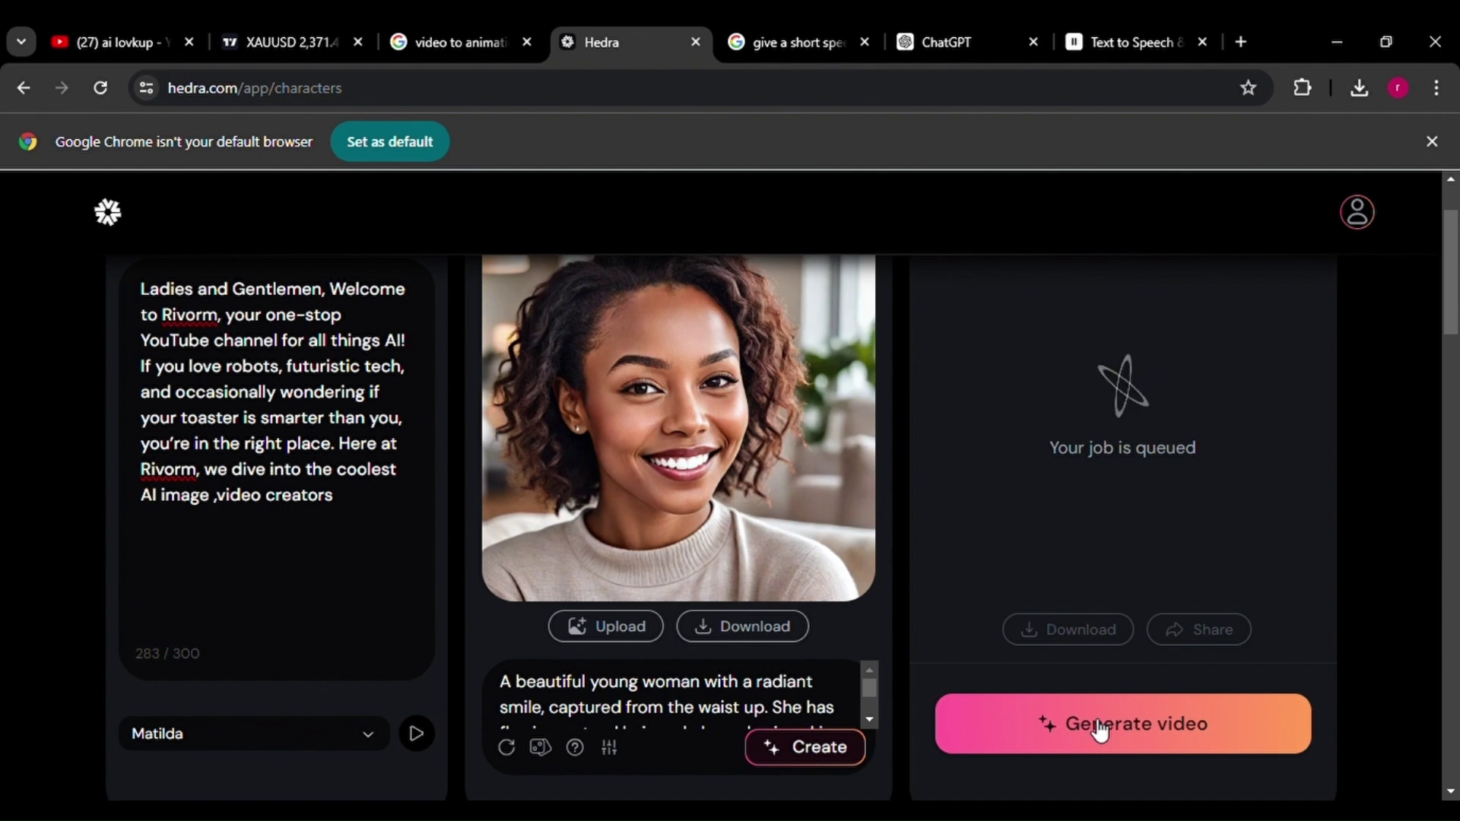
{"action": "scroll", "coordinate": [1183, 558], "scroll_direction": "down", "scroll_amount": 3}
{"action": "scroll", "coordinate": [1184, 554], "scroll_direction": "down", "scroll_amount": 1}
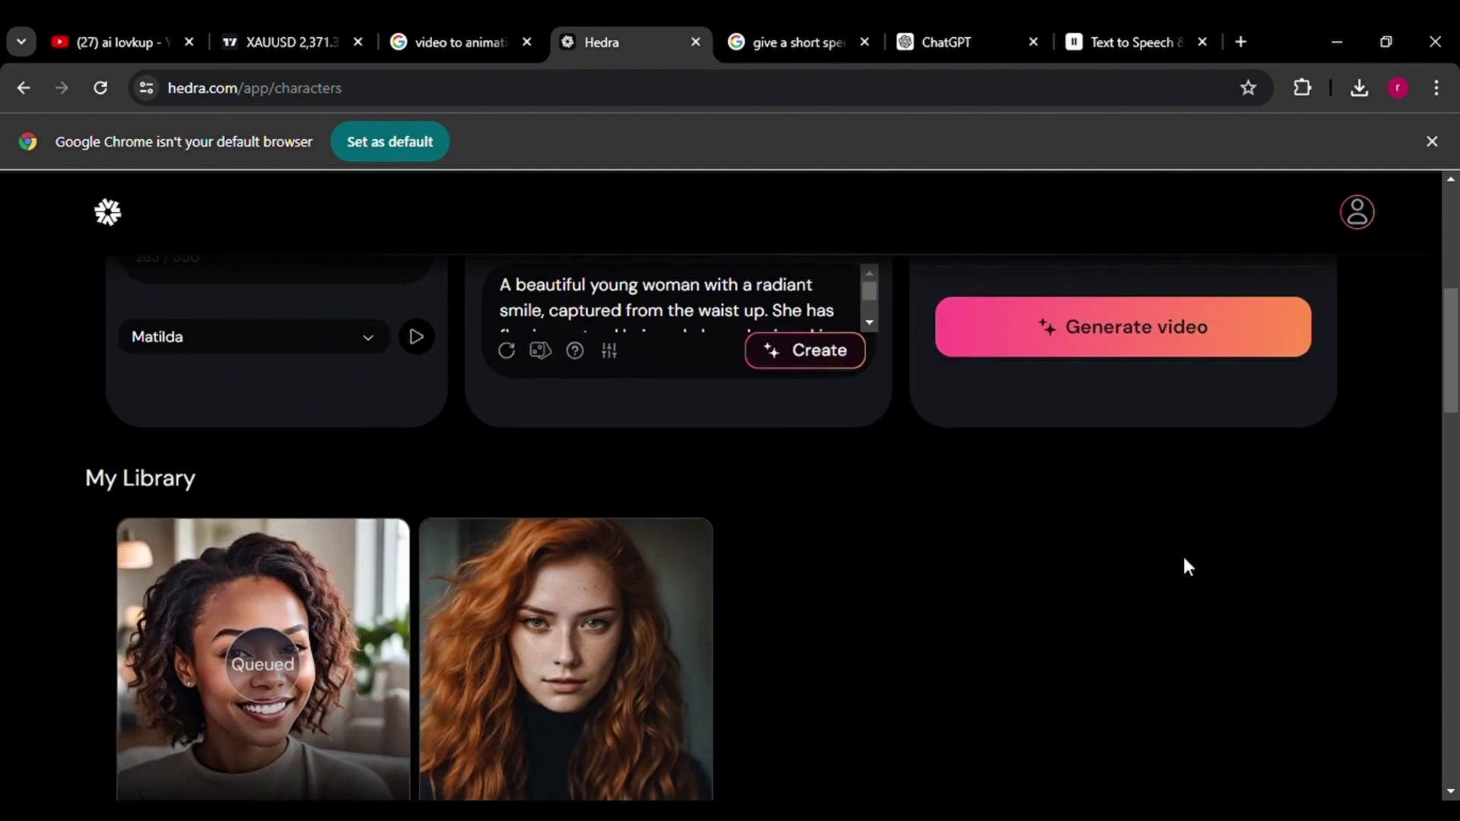
{"action": "scroll", "coordinate": [1184, 554], "scroll_direction": "down", "scroll_amount": 1}
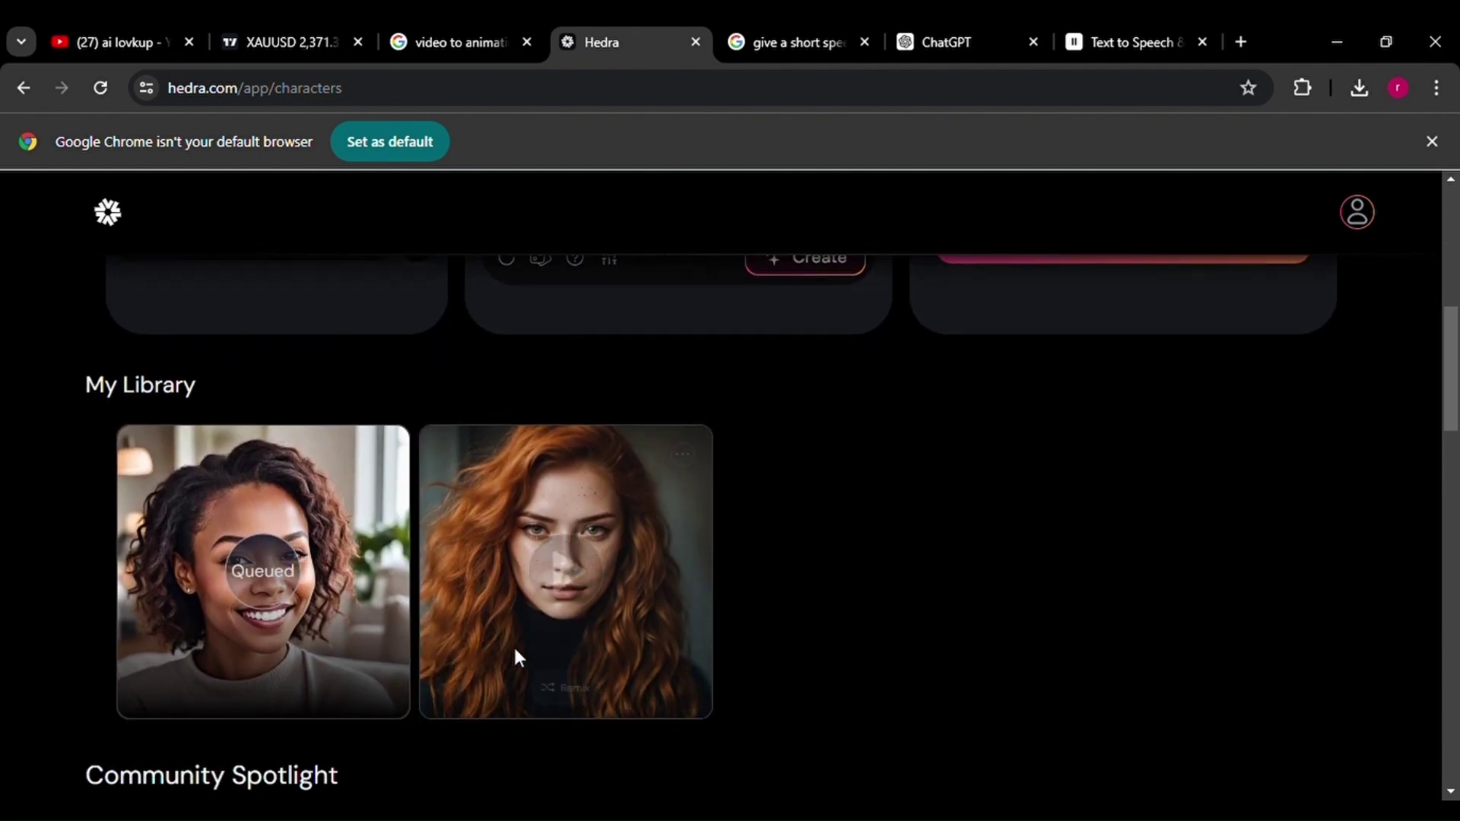
{"action": "left_click", "coordinate": [195, 601]}
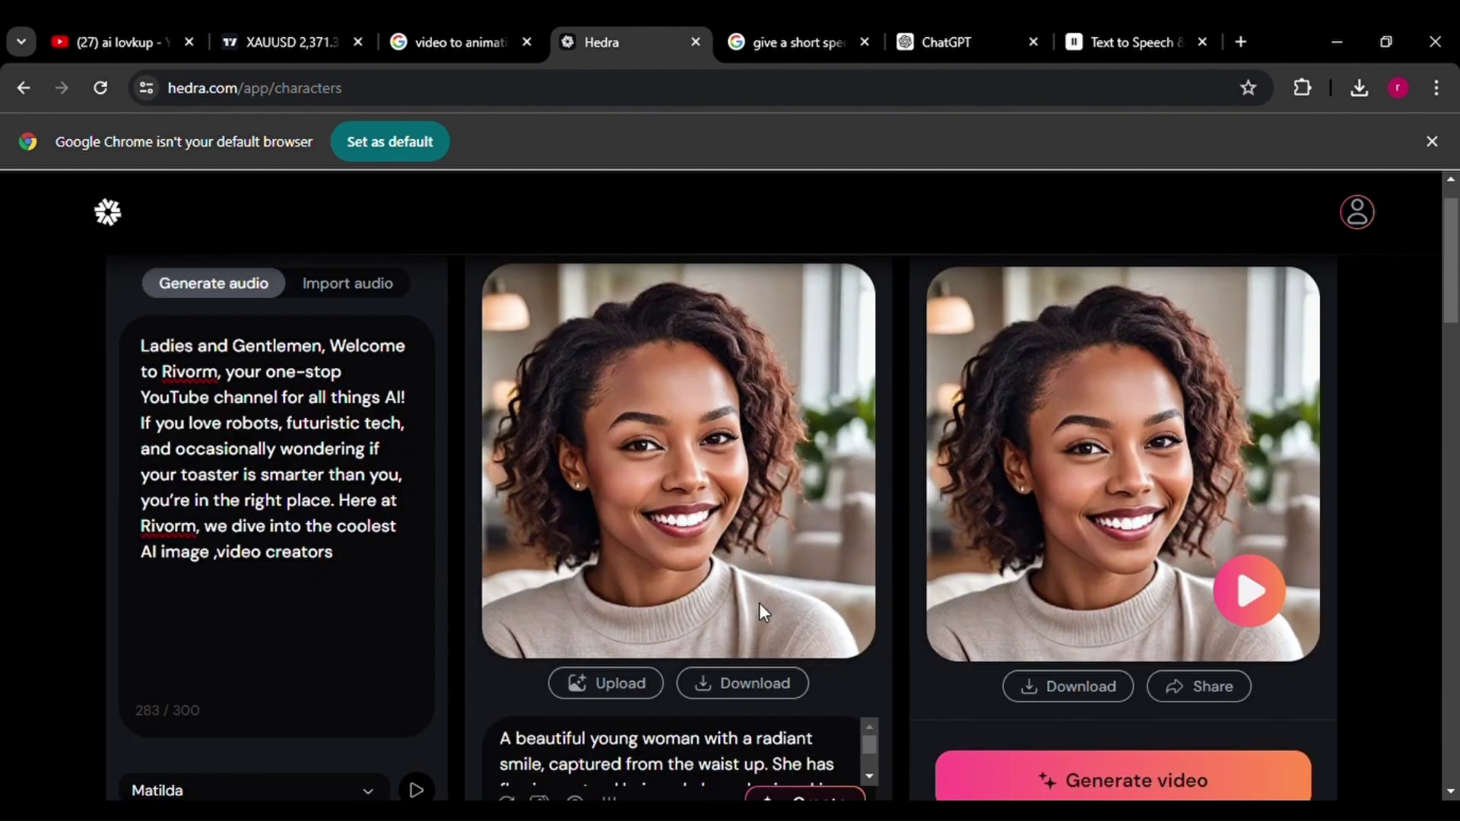
{"action": "left_click", "coordinate": [1256, 591]}
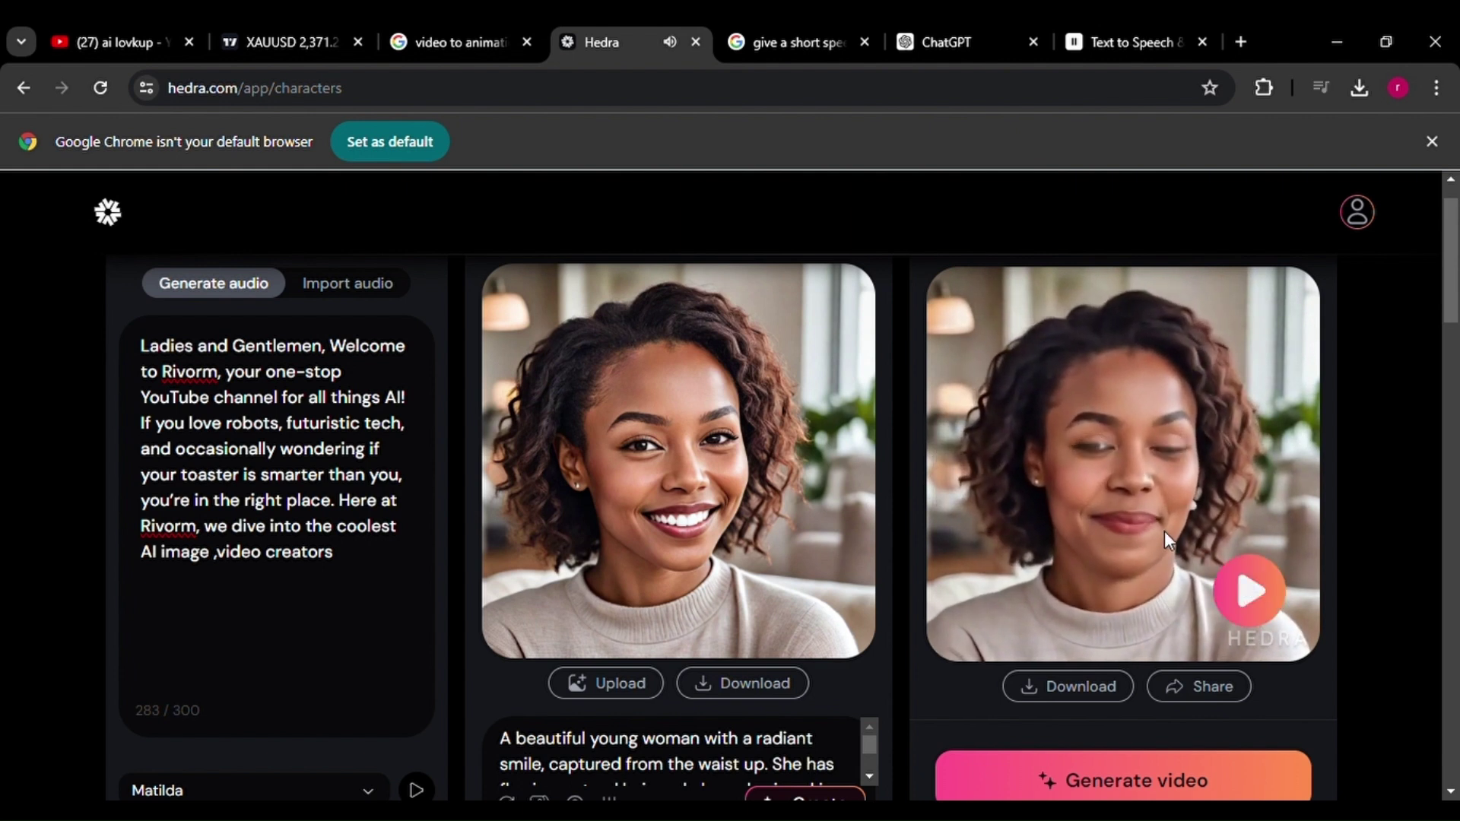
{"action": "scroll", "coordinate": [1270, 575], "scroll_direction": "down", "scroll_amount": 1}
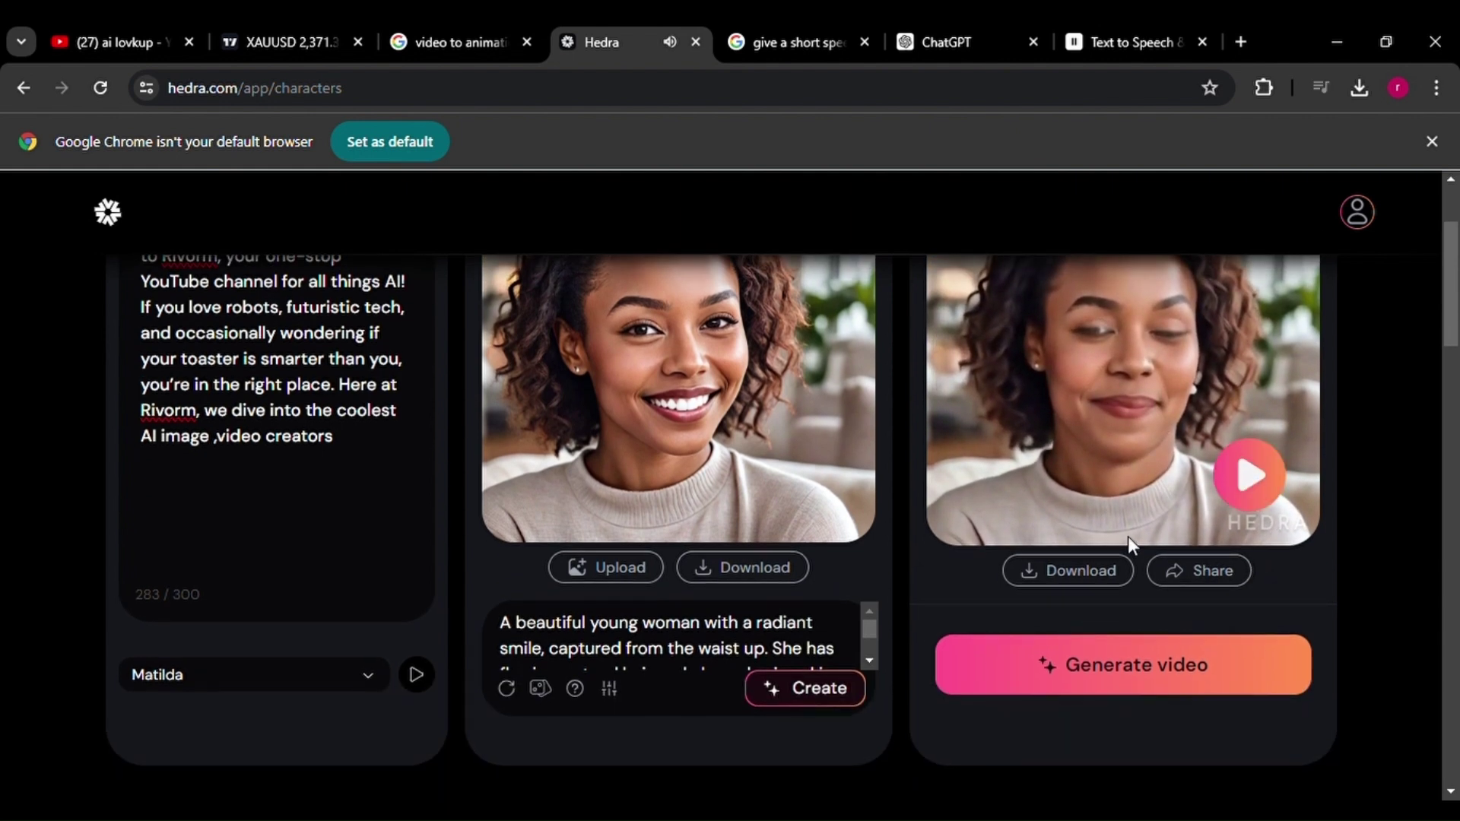